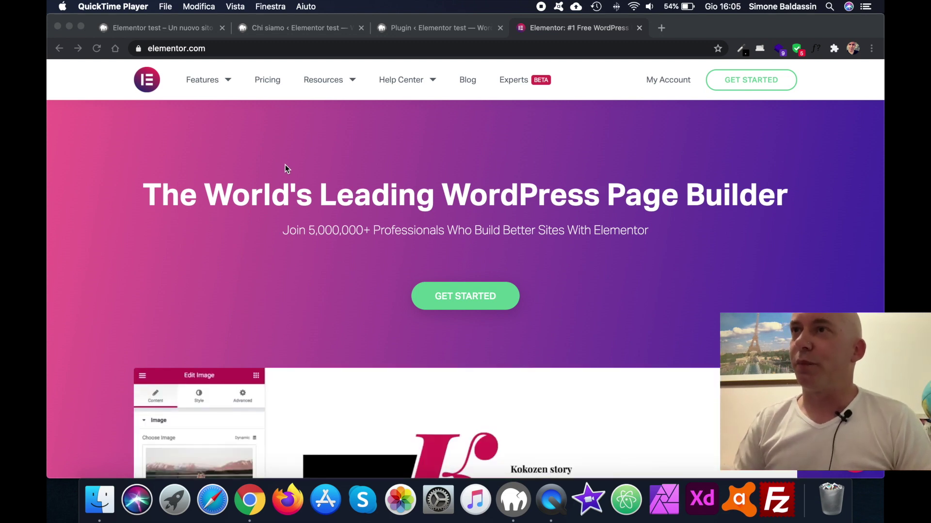
Review the installed Elementor plugins and the site's current WordPress theme.
left_click(414, 29)
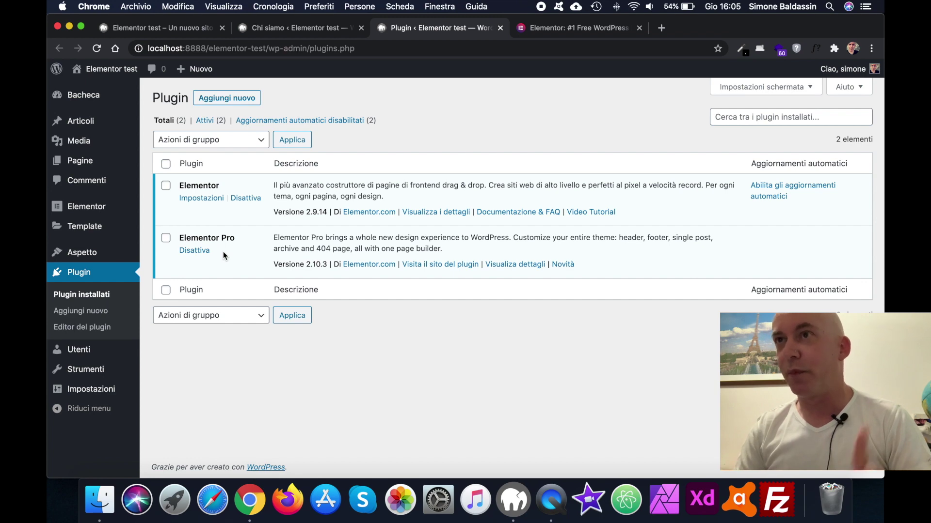
mouse_move(88, 252)
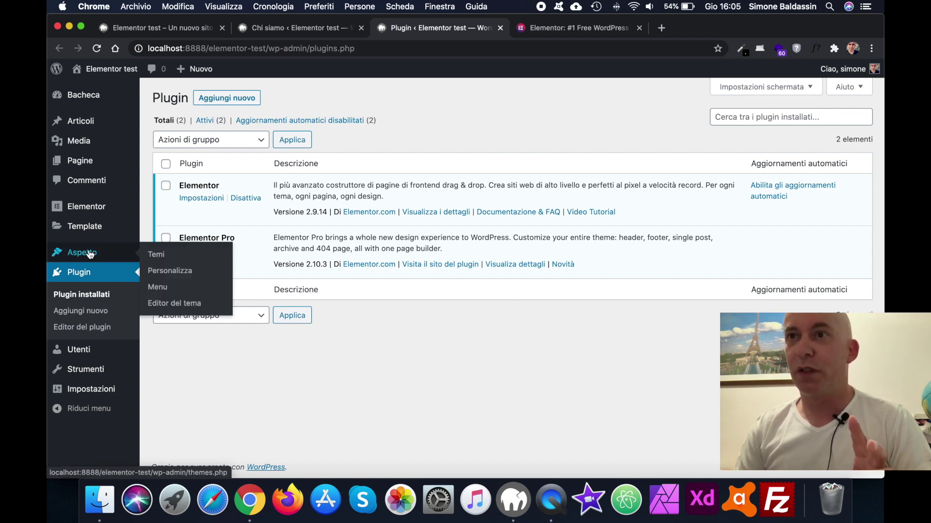
left_click(150, 255)
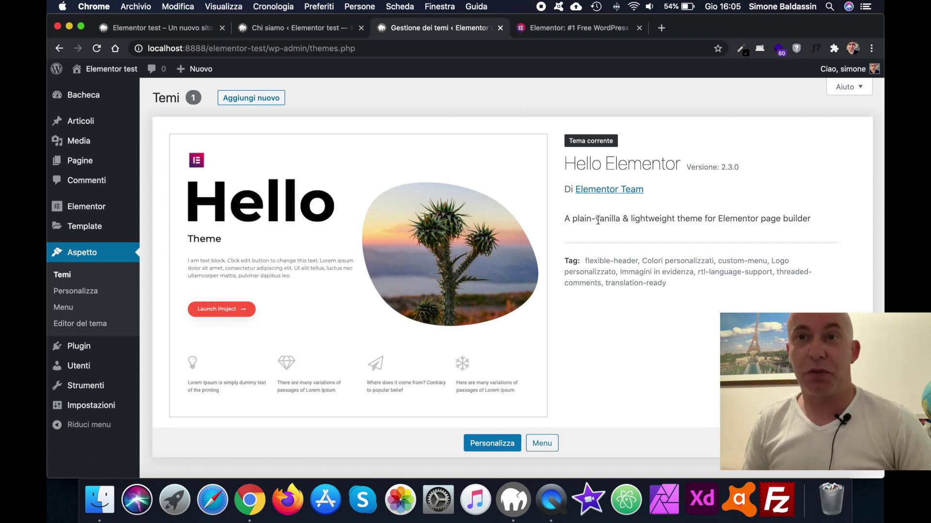
Examine the test site's home page and its sample page, Pagina di esempio, on the front end.
left_click(301, 26)
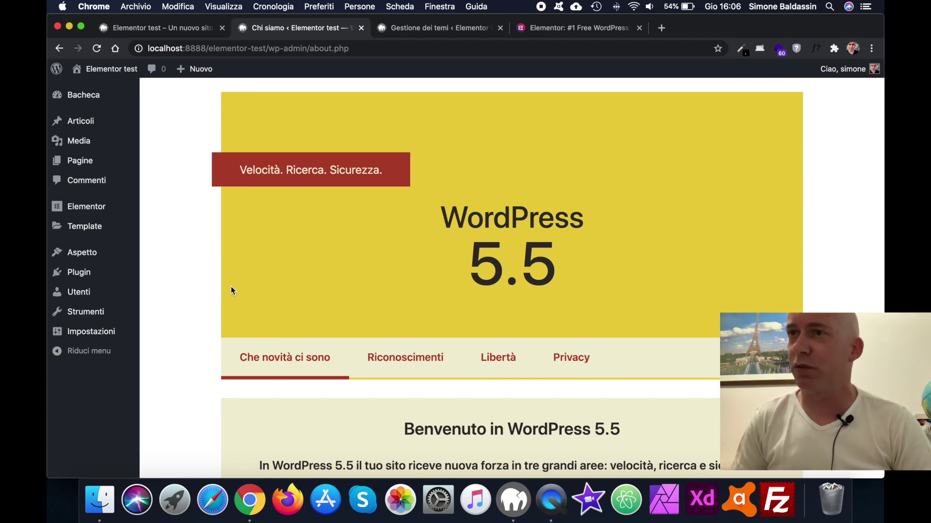
left_click(165, 27)
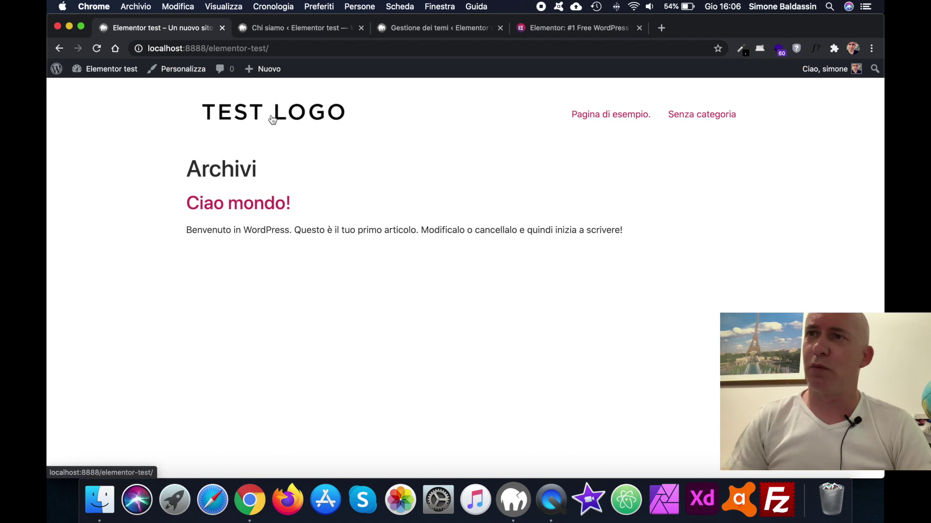
left_click_drag(264, 169, 184, 169)
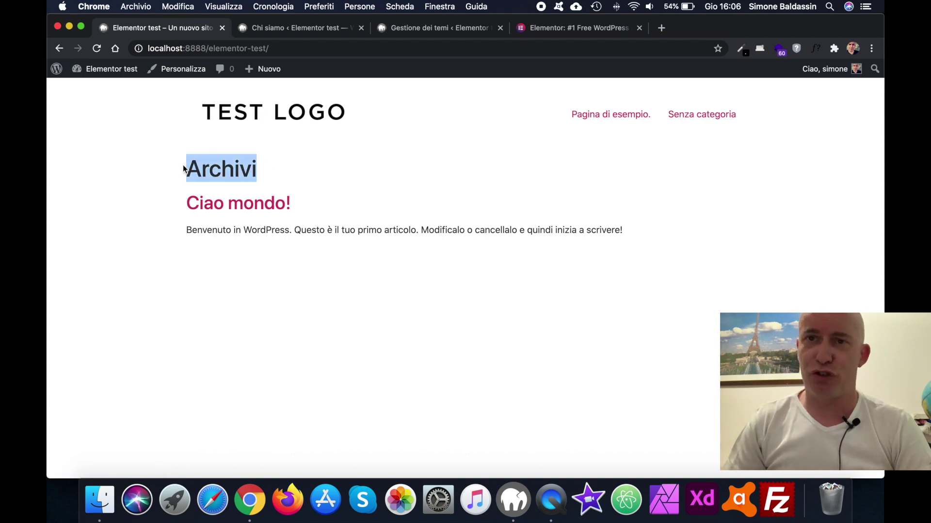
left_click(597, 116)
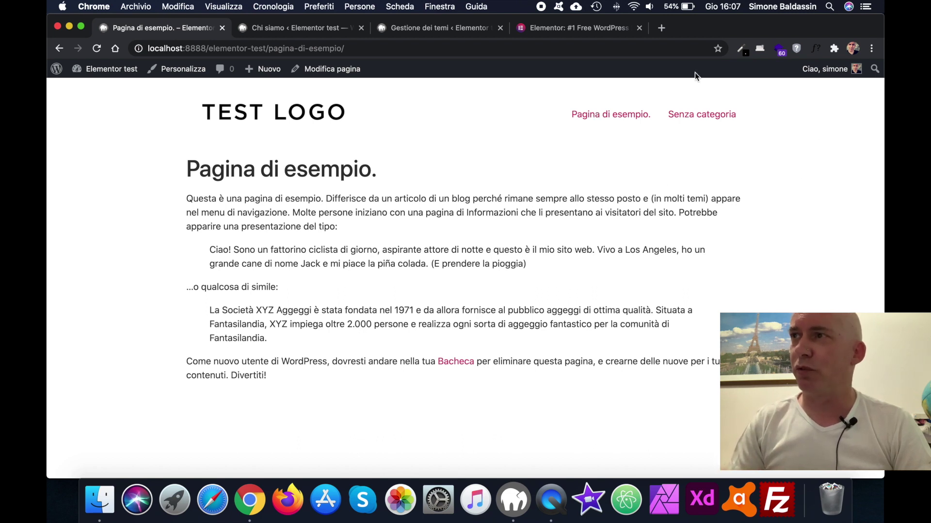
scroll(438, 260, "down", 1)
scroll(437, 260, "up", 1)
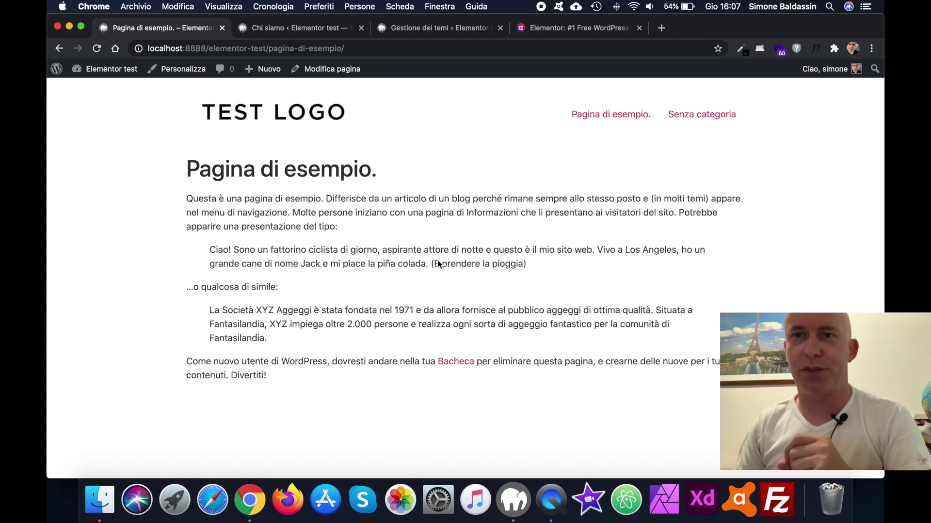
Close the theme management and elementor.com pages, keeping the WordPress dashboard and the test site open.
left_click(281, 30)
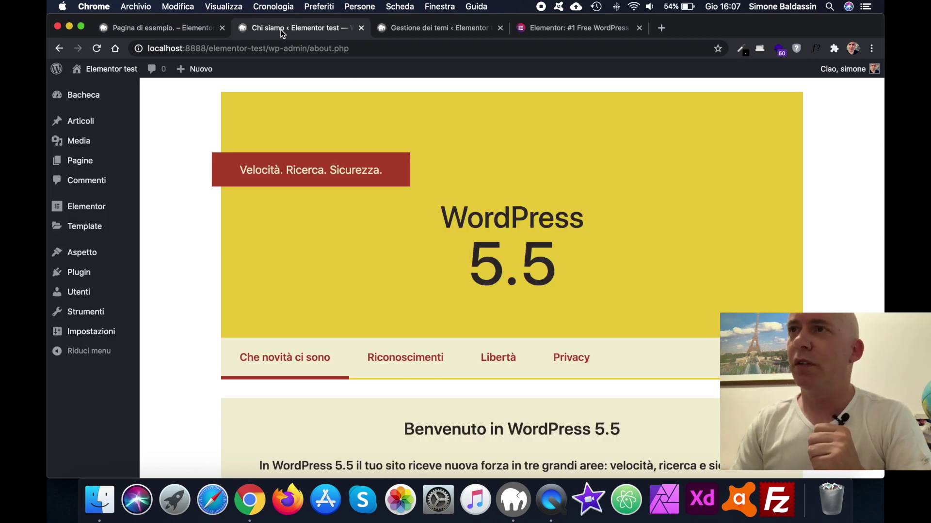
left_click(482, 30)
left_click(500, 28)
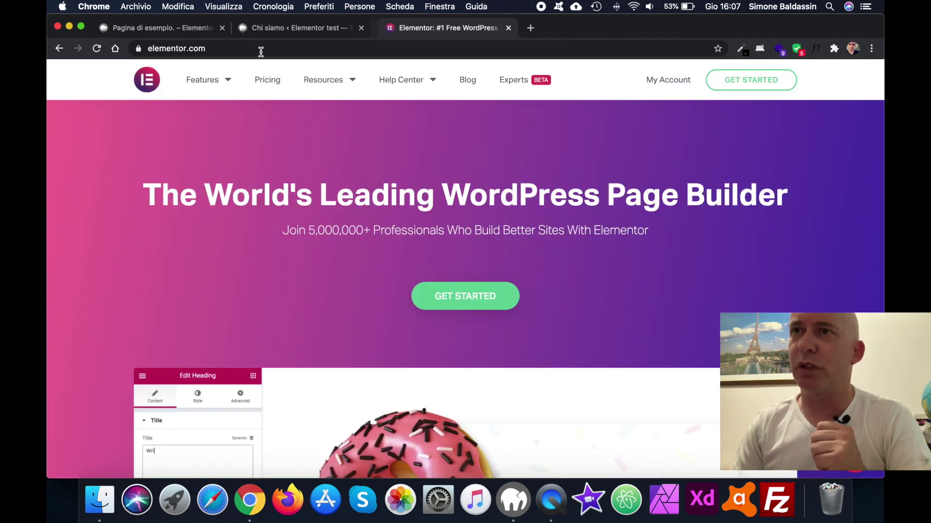
left_click(277, 28)
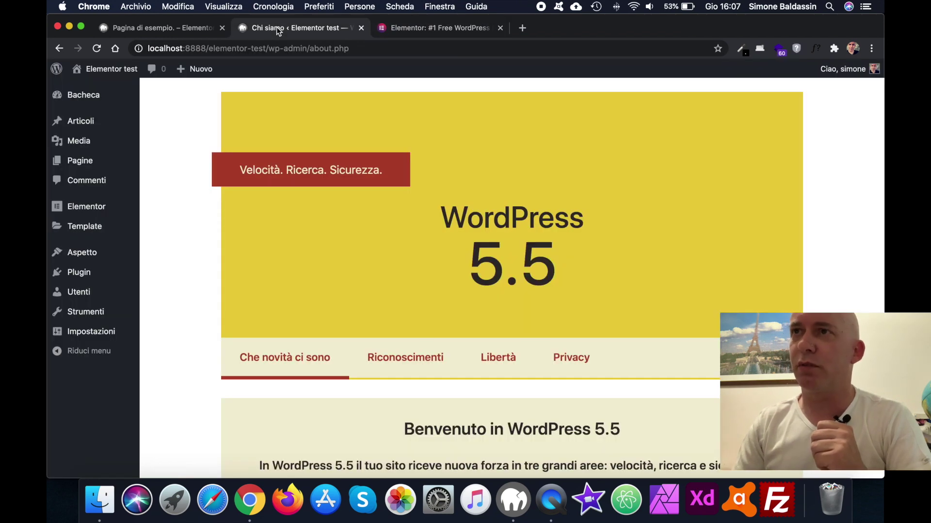
left_click(499, 28)
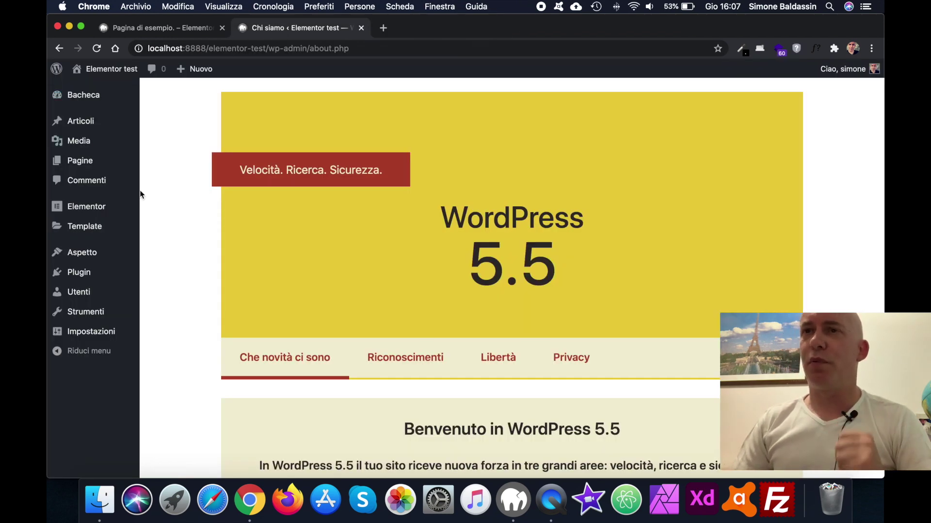
Disable the default colors and default fonts in Elementor's general settings and save the changes.
mouse_move(88, 228)
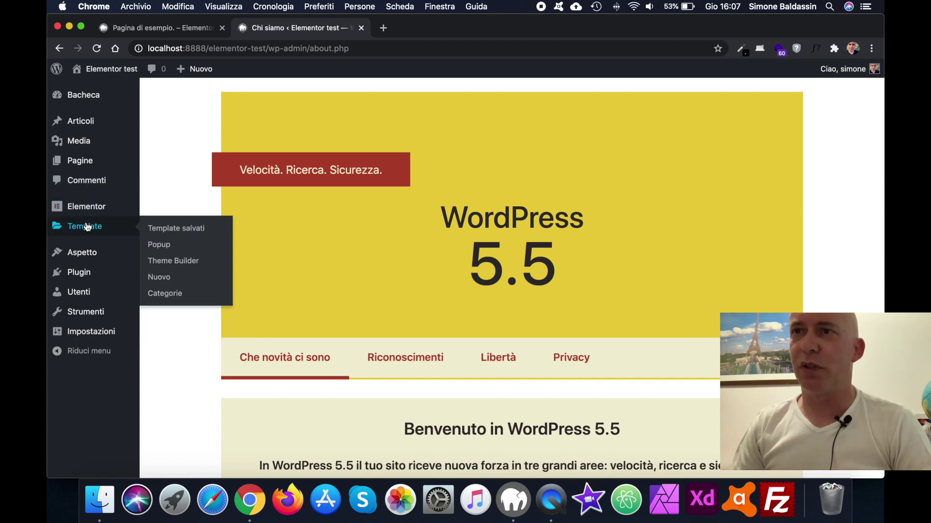
mouse_move(95, 209)
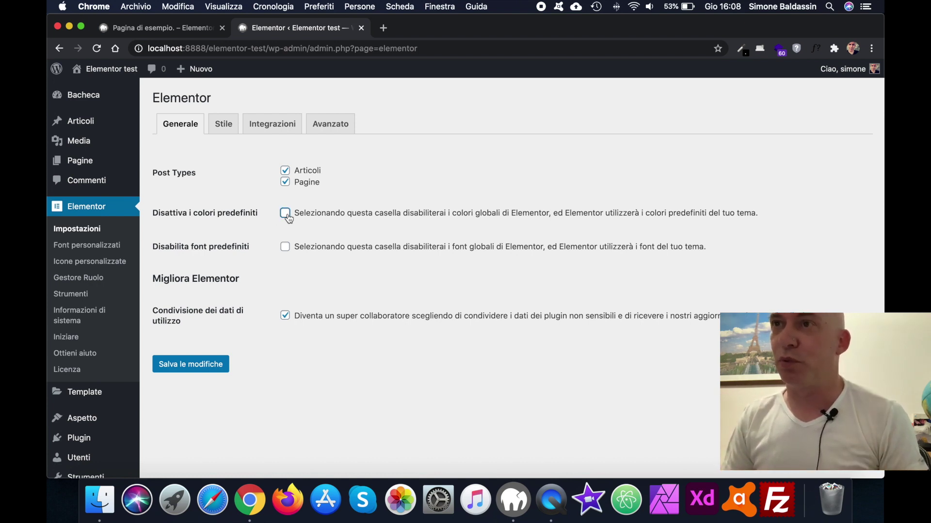
left_click(286, 248)
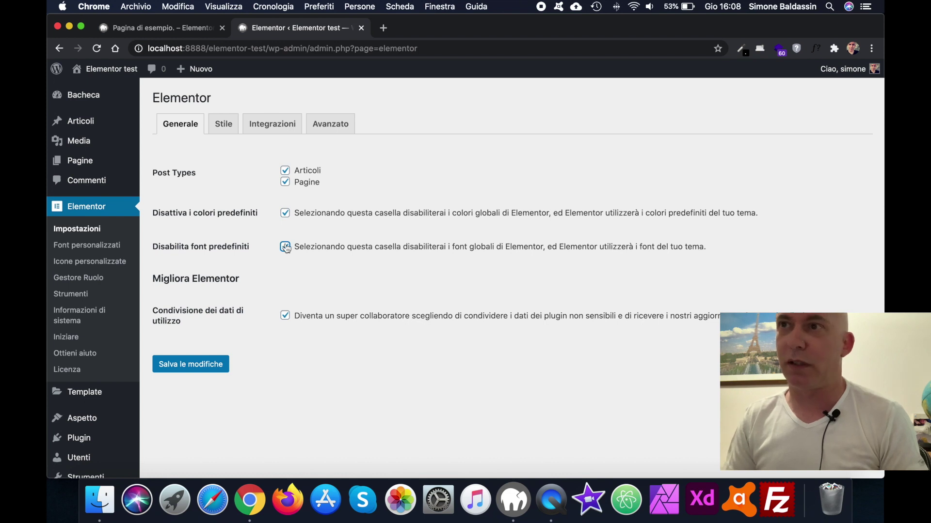
left_click(213, 367)
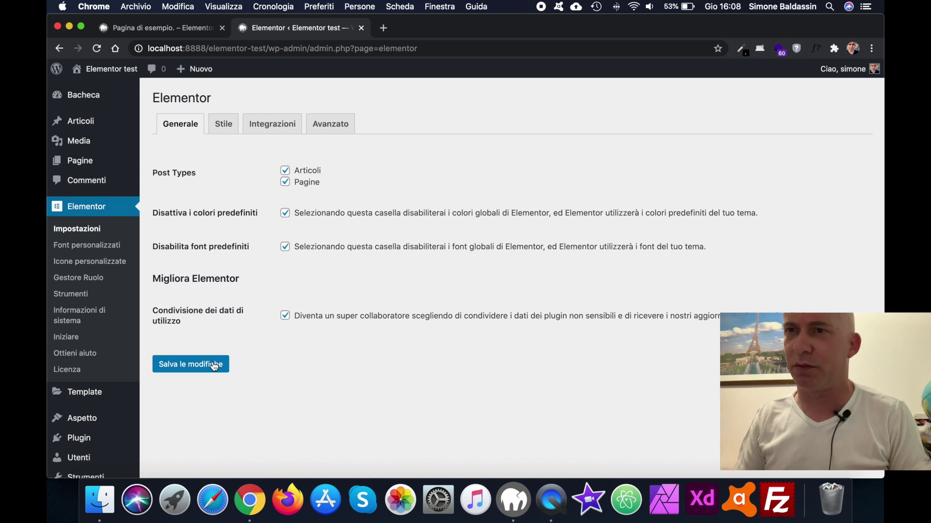
Set Font Awesome 4 support to Sì in Elementor's advanced settings and save the changes.
left_click(334, 125)
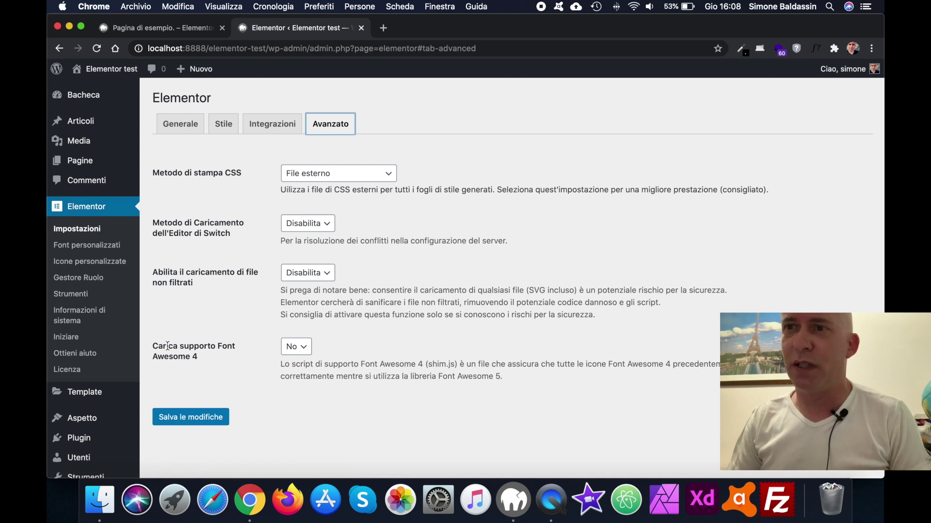
left_click_drag(199, 357, 224, 346)
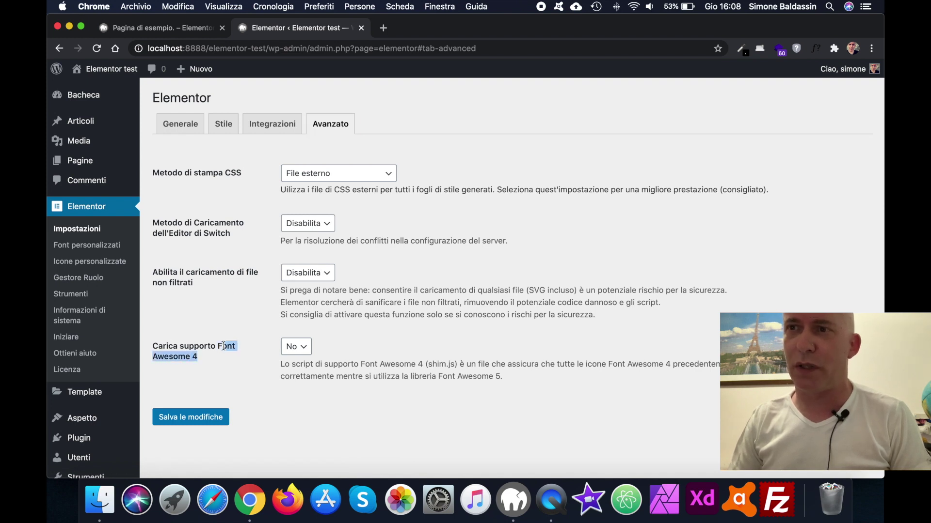
left_click(299, 348)
left_click(293, 358)
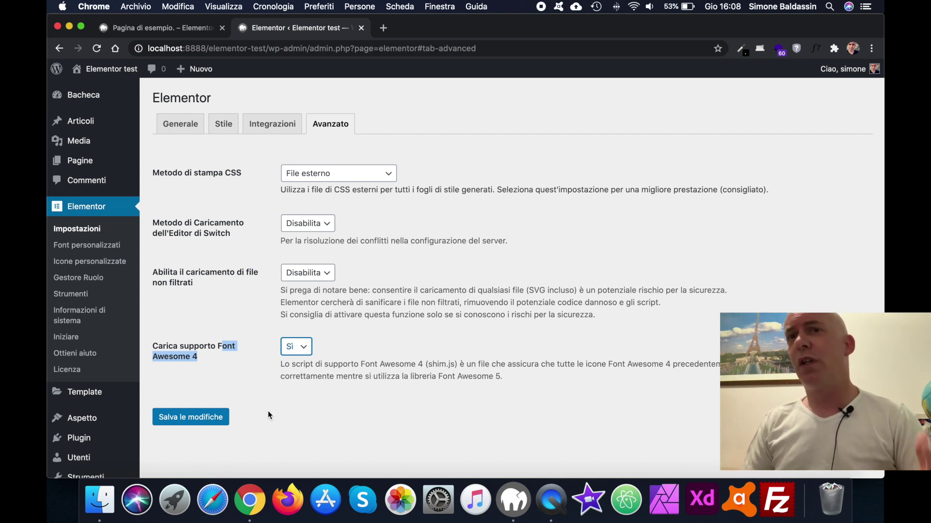
left_click(197, 419)
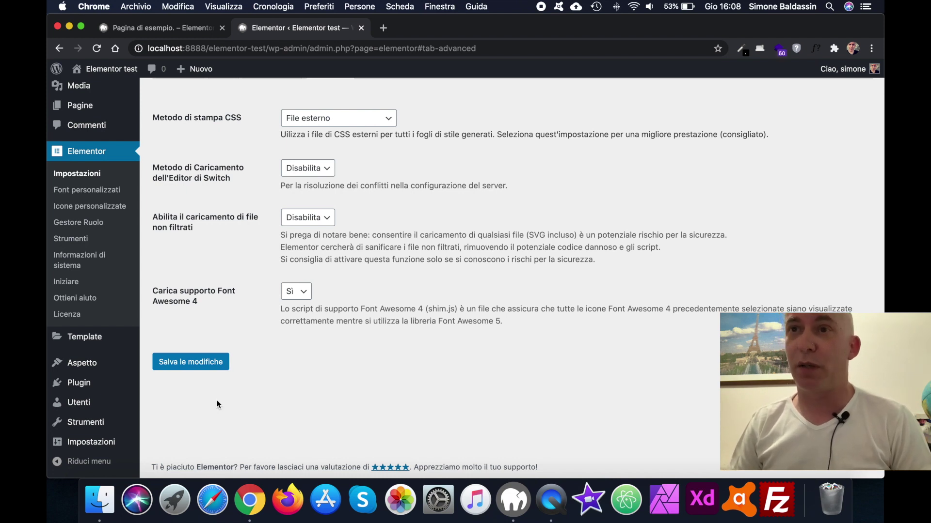
Create a new Theme Builder template of type Testata named Header.
mouse_move(62, 337)
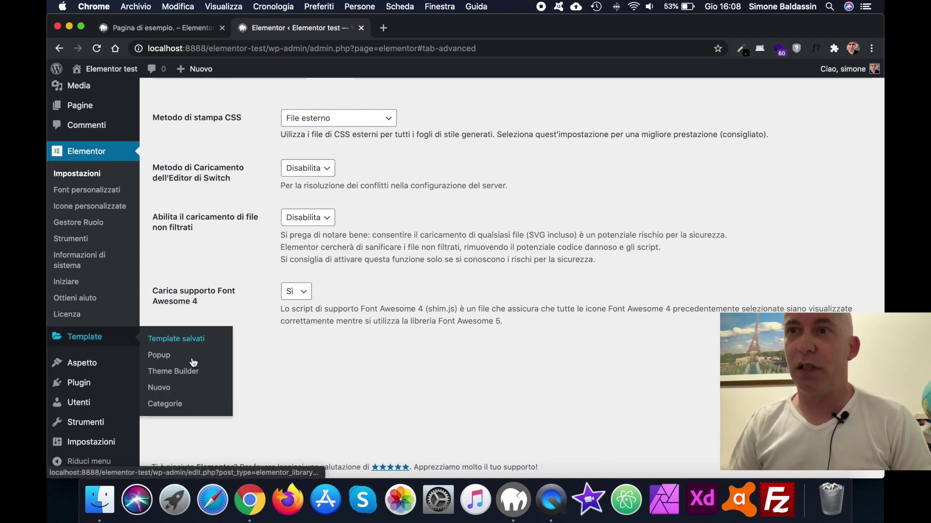
left_click(176, 373)
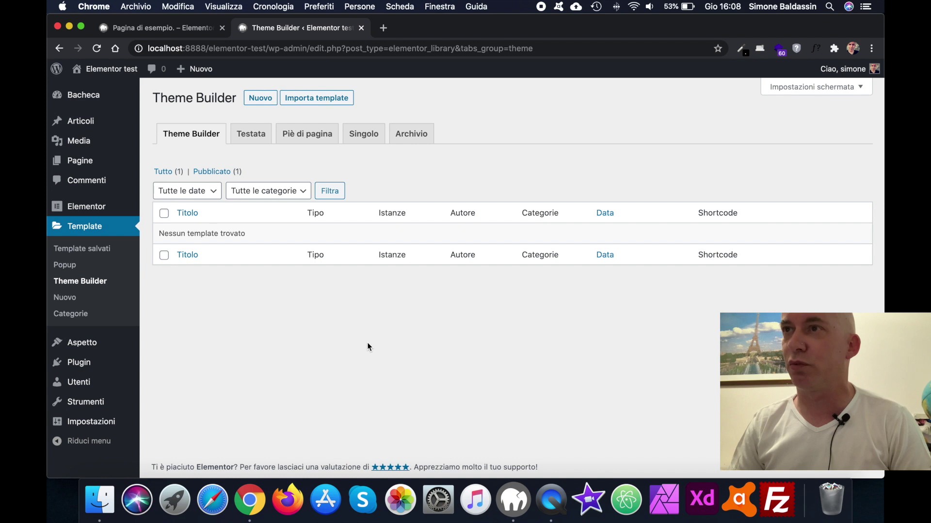
left_click(253, 137)
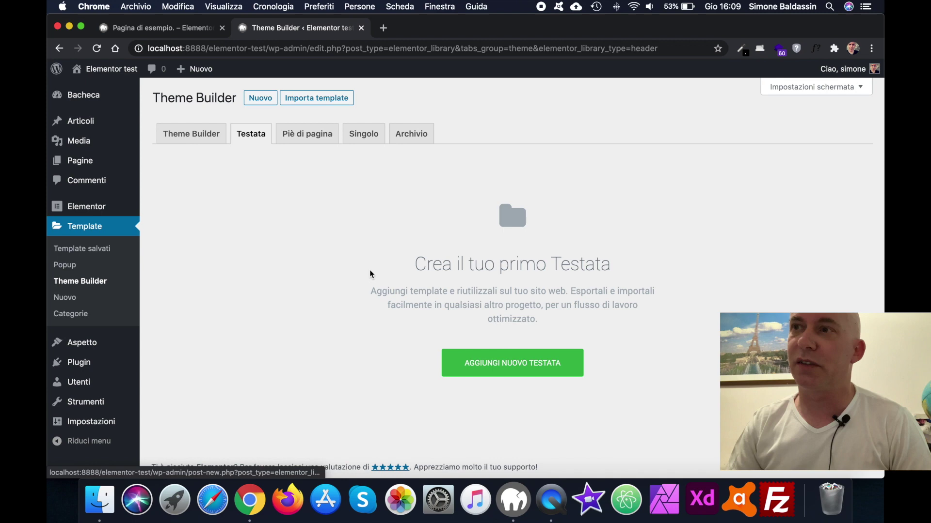
left_click(266, 98)
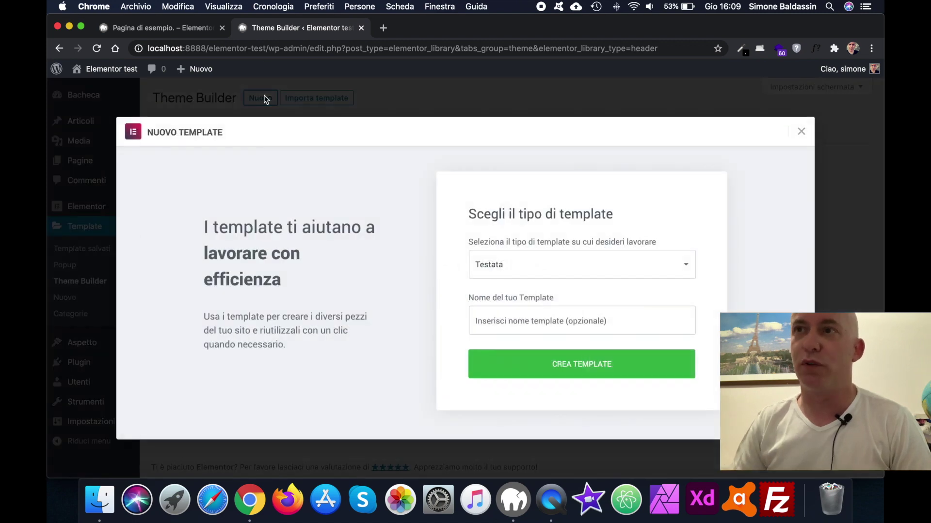
left_click(569, 323)
left_click(516, 356)
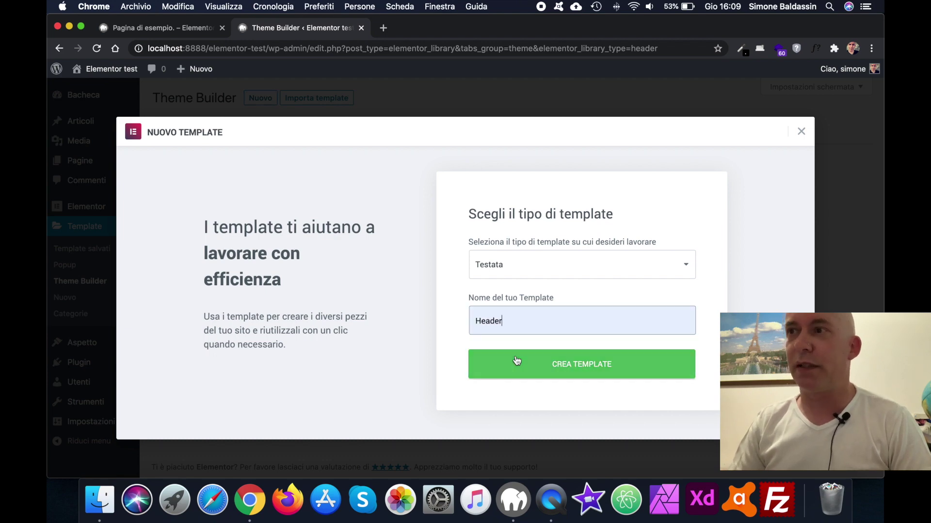
left_click(595, 374)
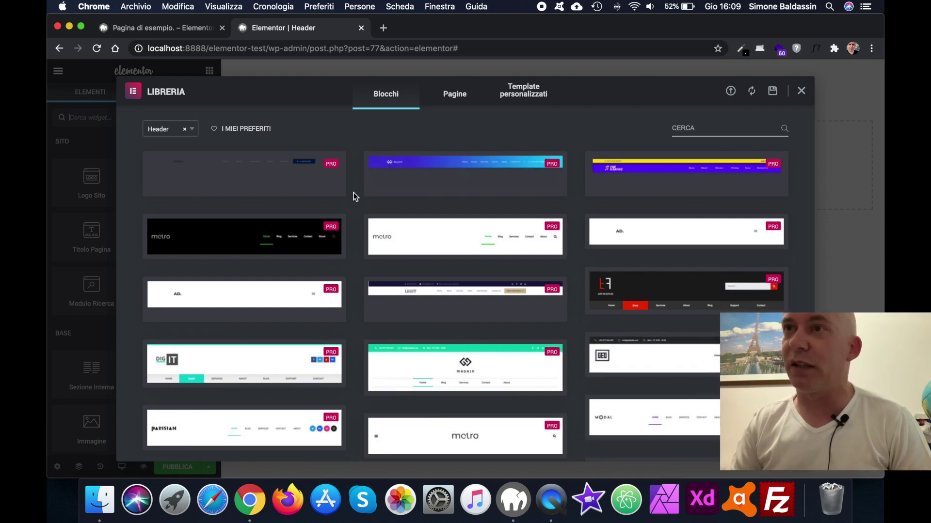
Insert the white Zusman header block from the template library into the Header template.
scroll(354, 194, "down", 5)
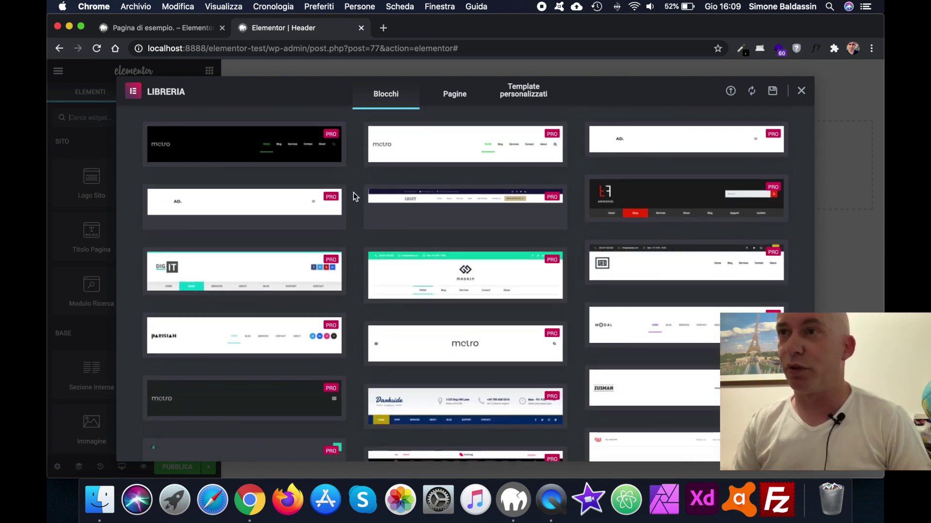
scroll(353, 193, "down", 2)
scroll(353, 193, "down", 2)
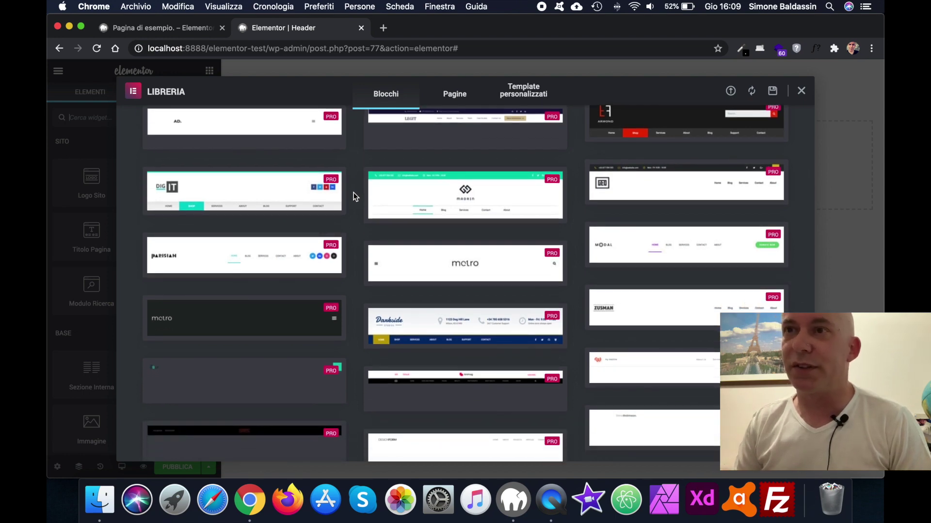
scroll(353, 193, "down", 2)
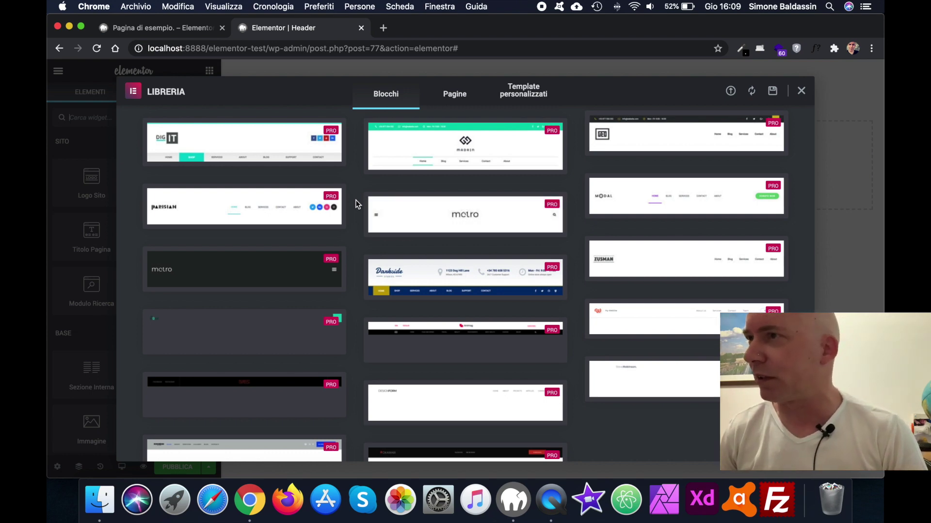
scroll(356, 199, "up", 3)
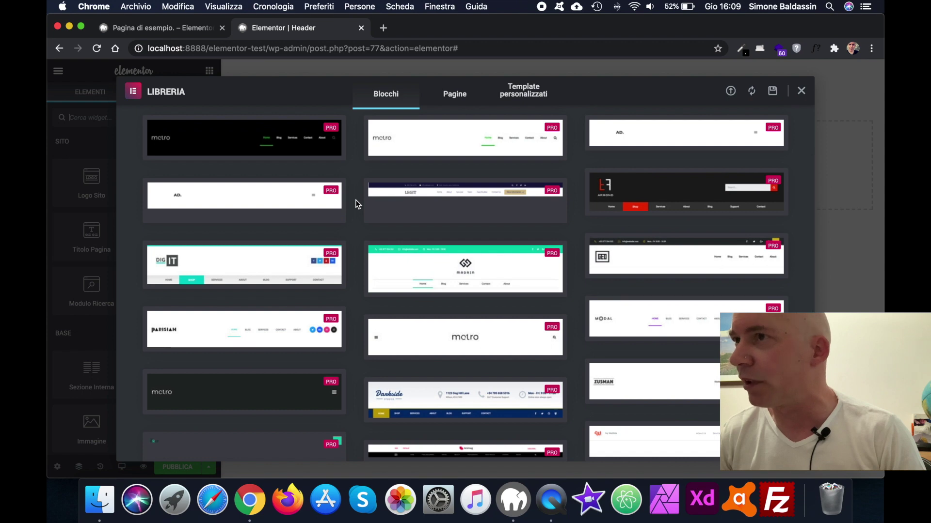
scroll(356, 199, "down", 2)
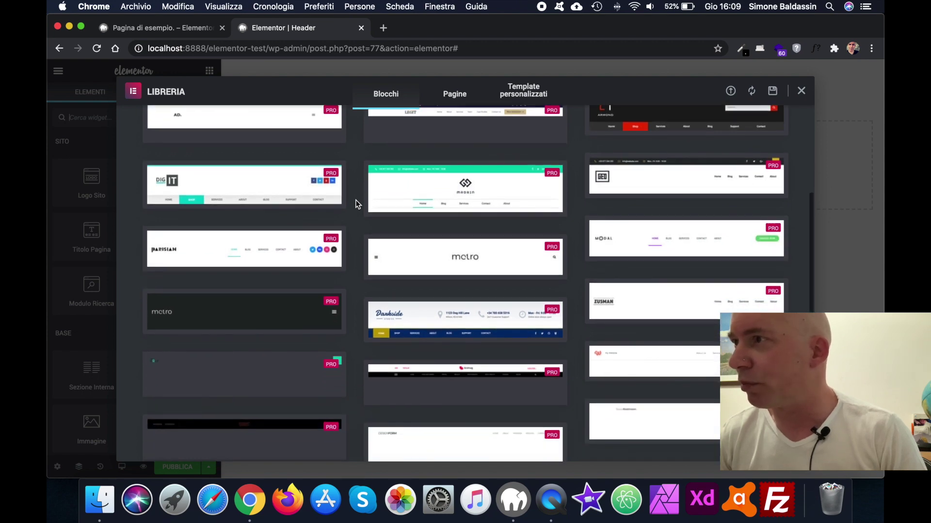
scroll(356, 204, "down", 1)
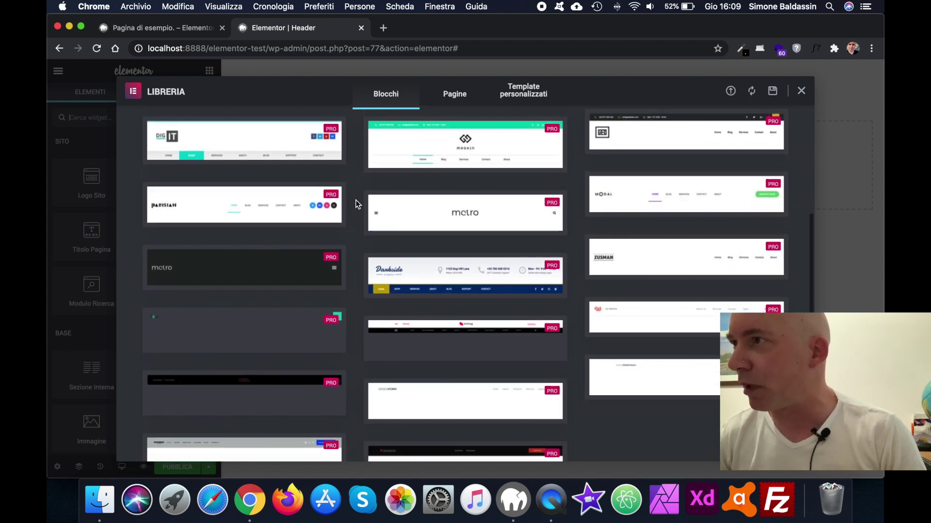
mouse_move(694, 260)
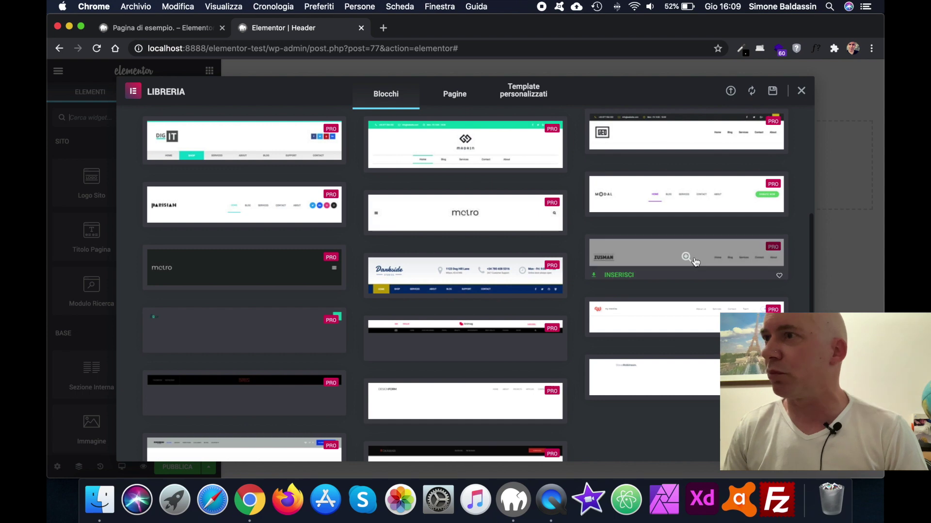
left_click(627, 271)
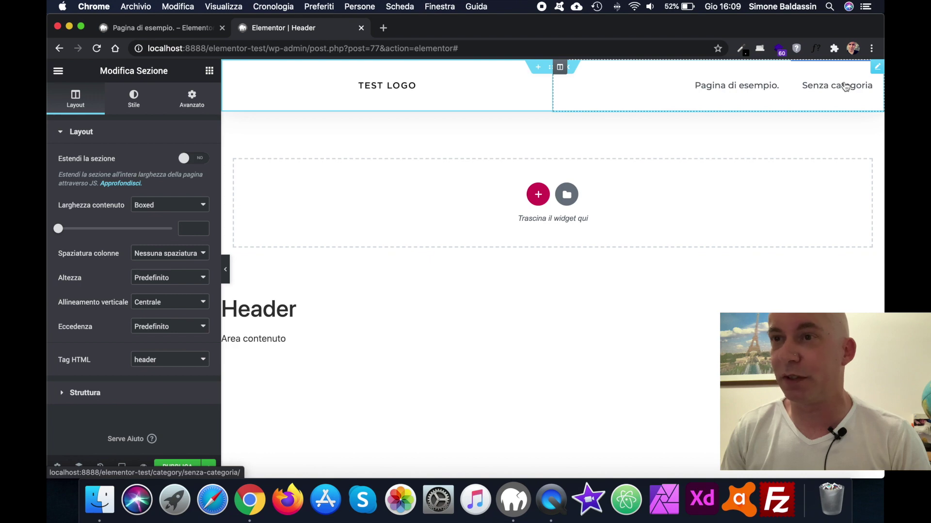
scroll(257, 270, "down", 3)
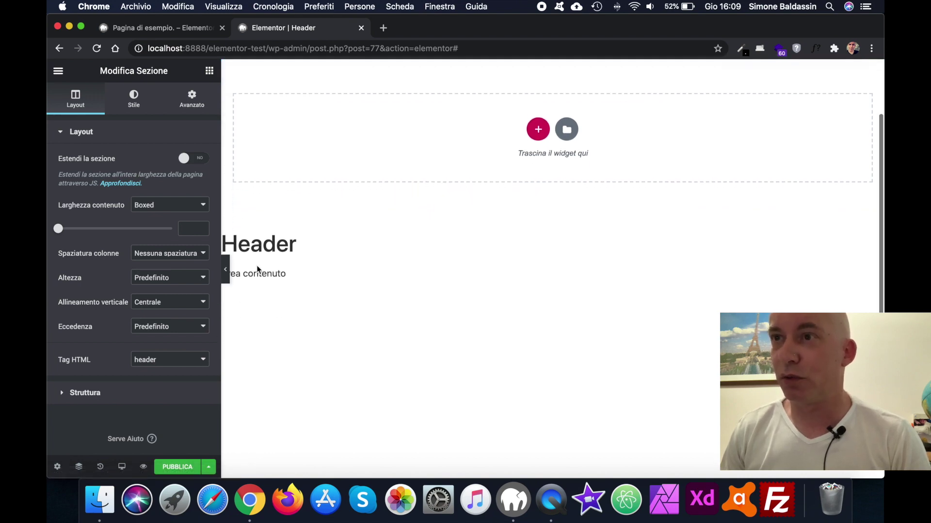
Publish the Header template with a display condition covering Tutto il sito.
scroll(257, 266, "down", 1)
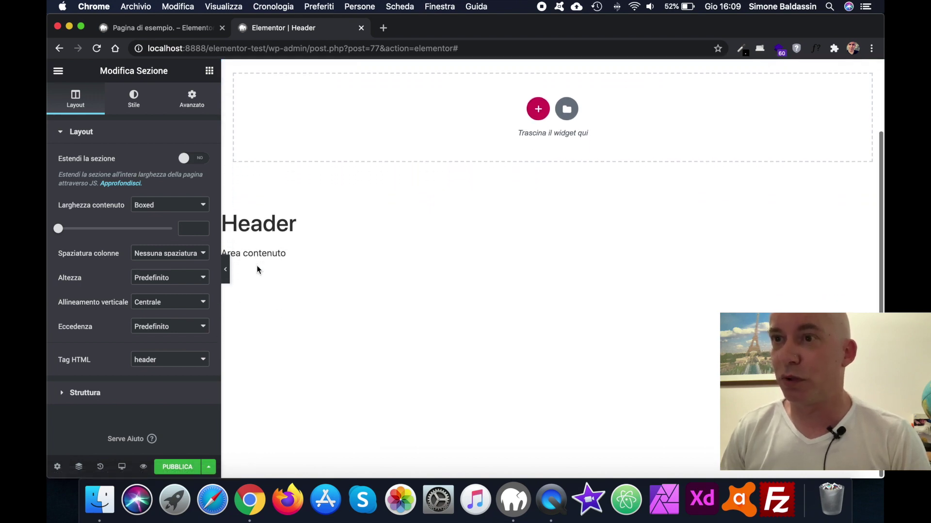
left_click(177, 467)
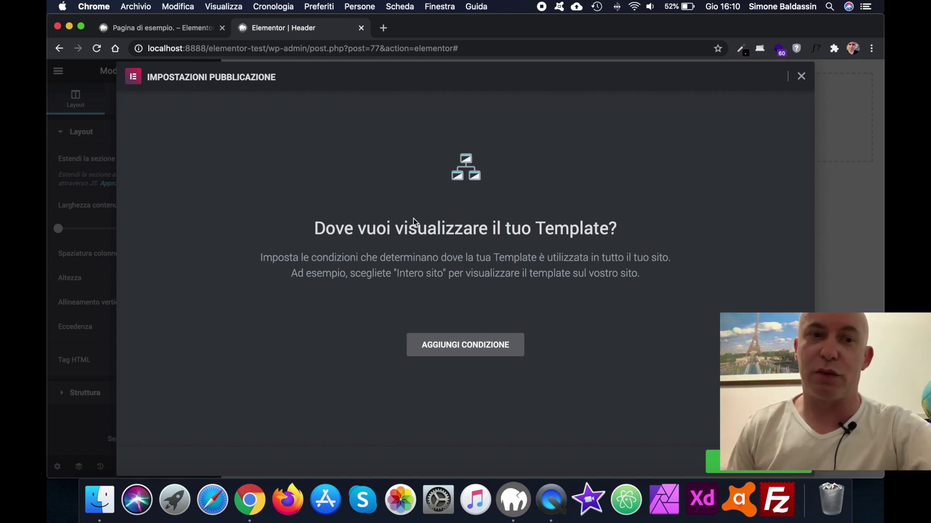
left_click(490, 344)
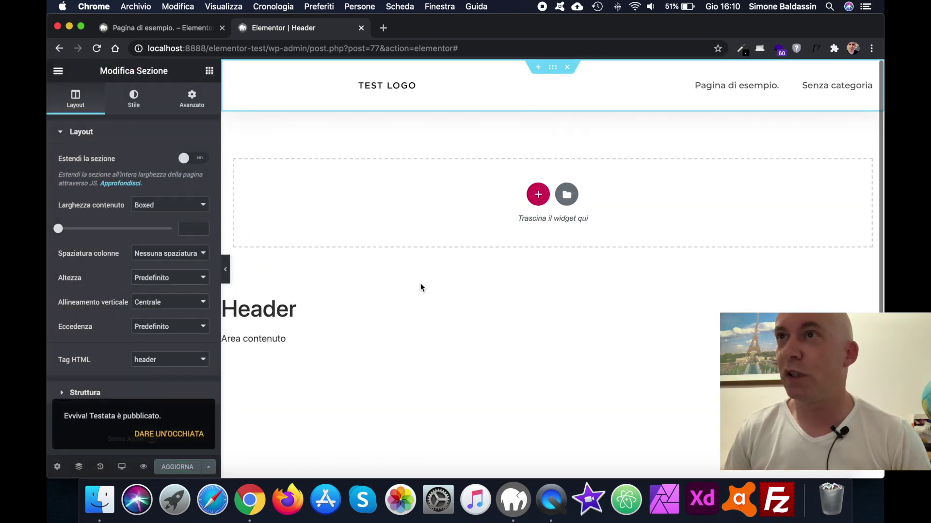
Check the header on the site's Pagina di esempio and Senza categoria pages.
left_click(179, 27)
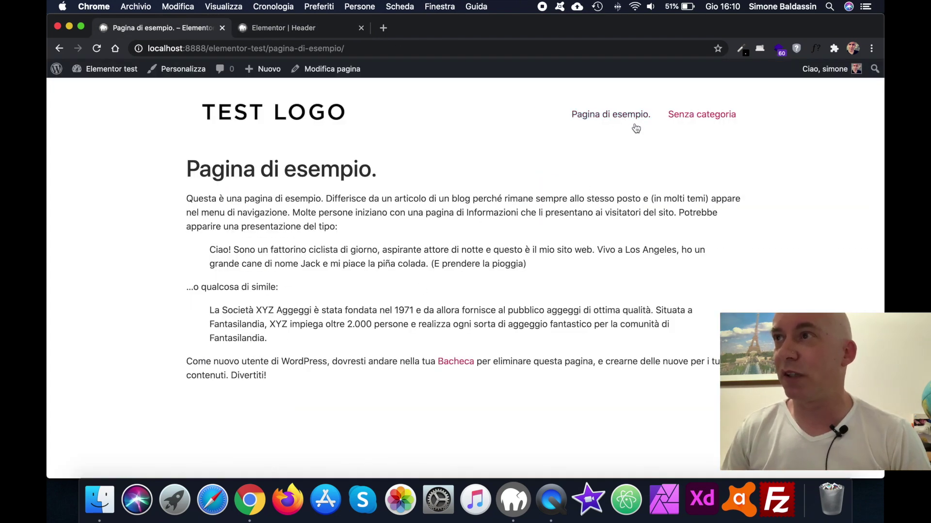
left_click(608, 120)
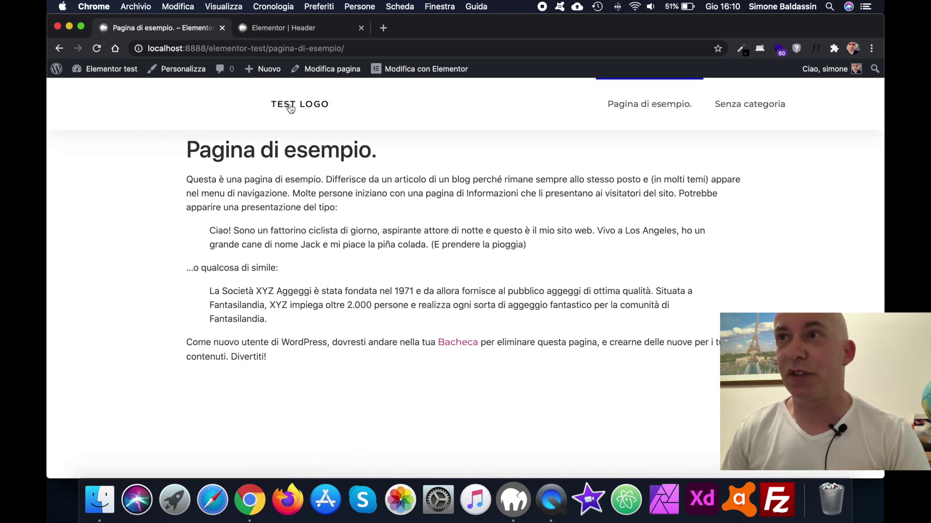
left_click(737, 141)
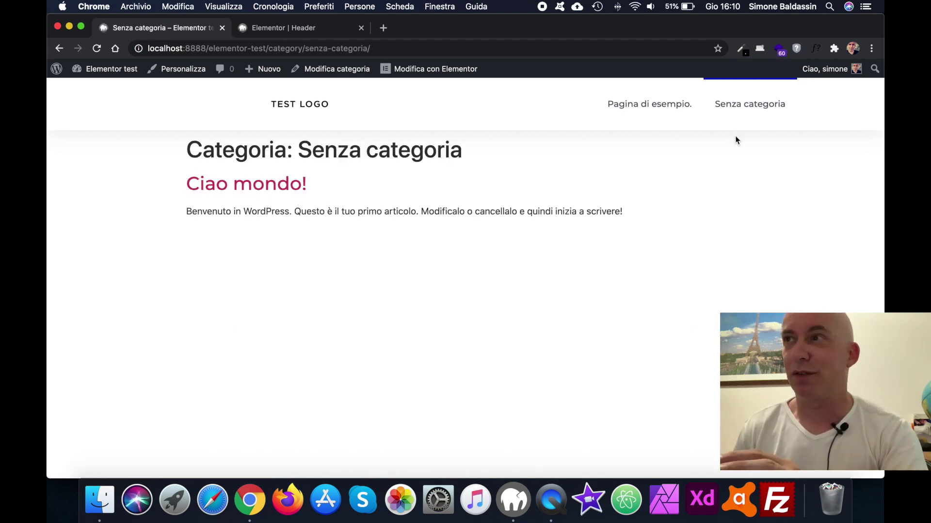
left_click(633, 108)
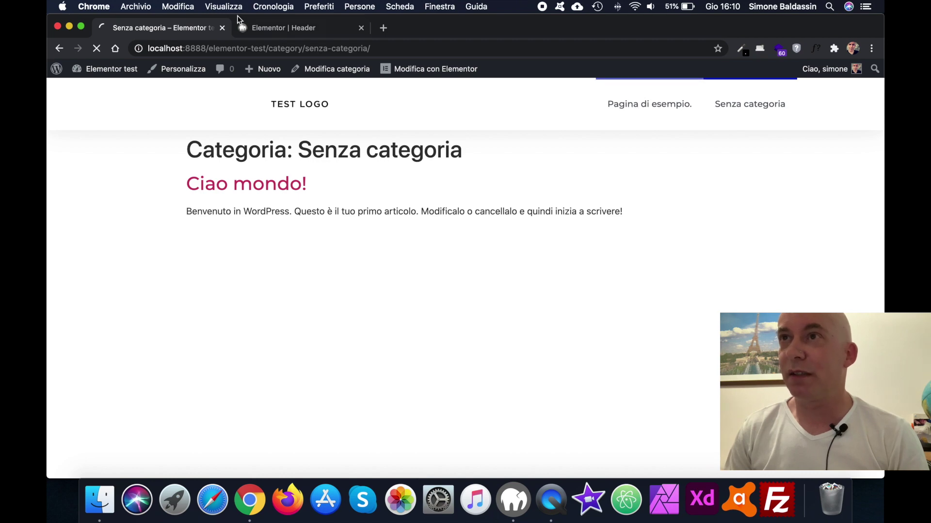
Leave the Header template editor for the WordPress dashboard and open the Theme Builder template list.
left_click(289, 29)
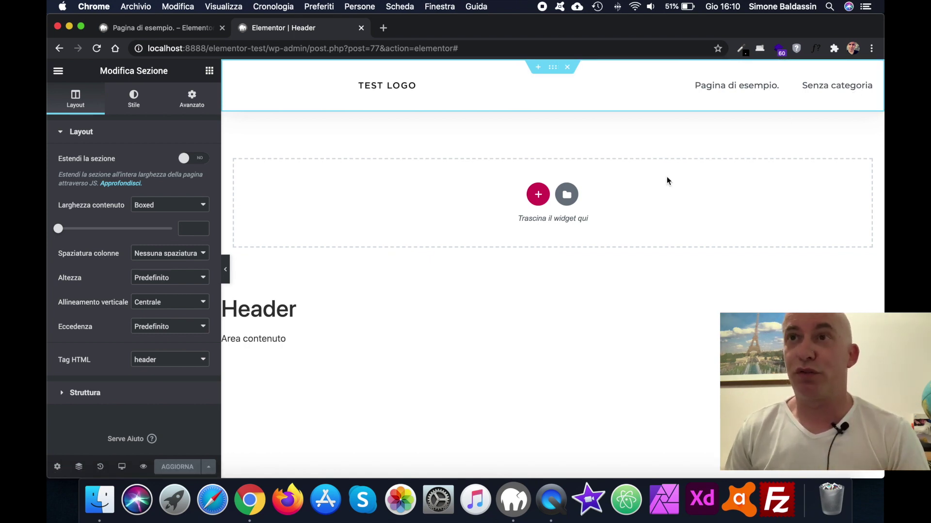
left_click(58, 71)
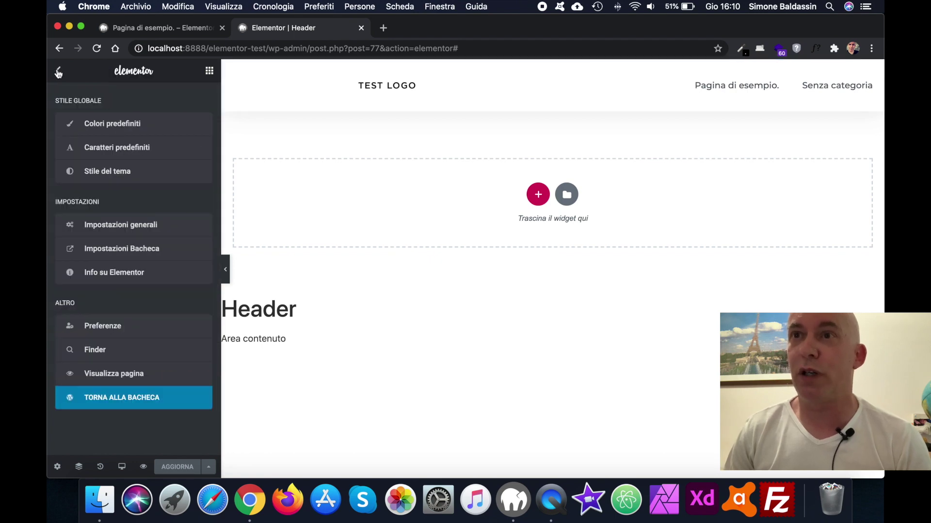
left_click(131, 399)
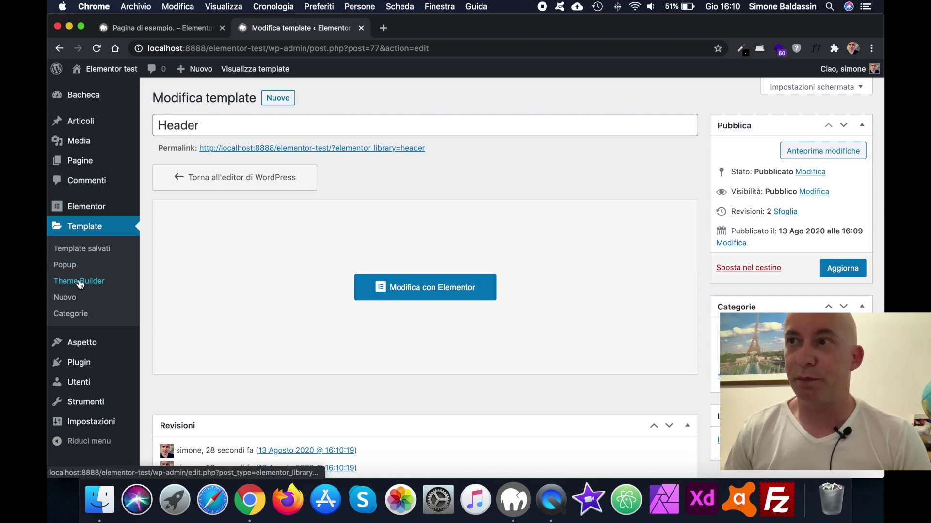
left_click(278, 100)
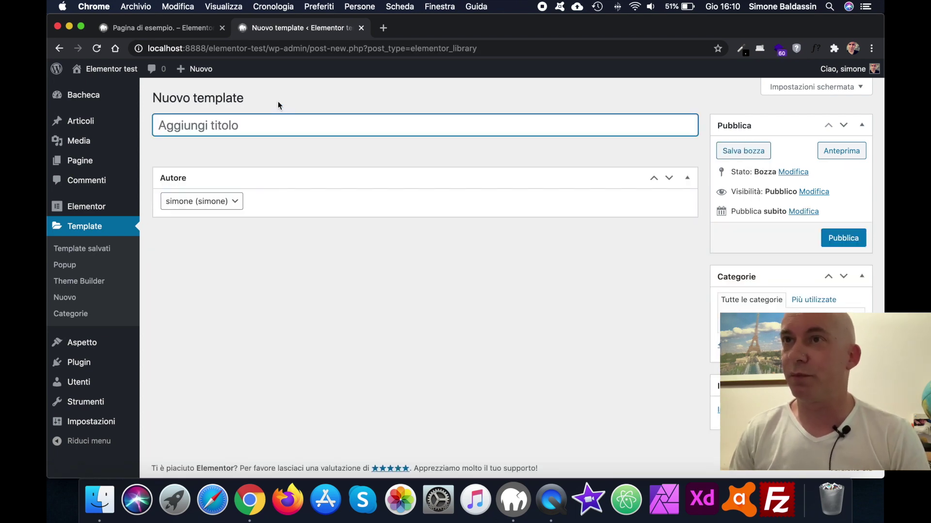
left_click(79, 280)
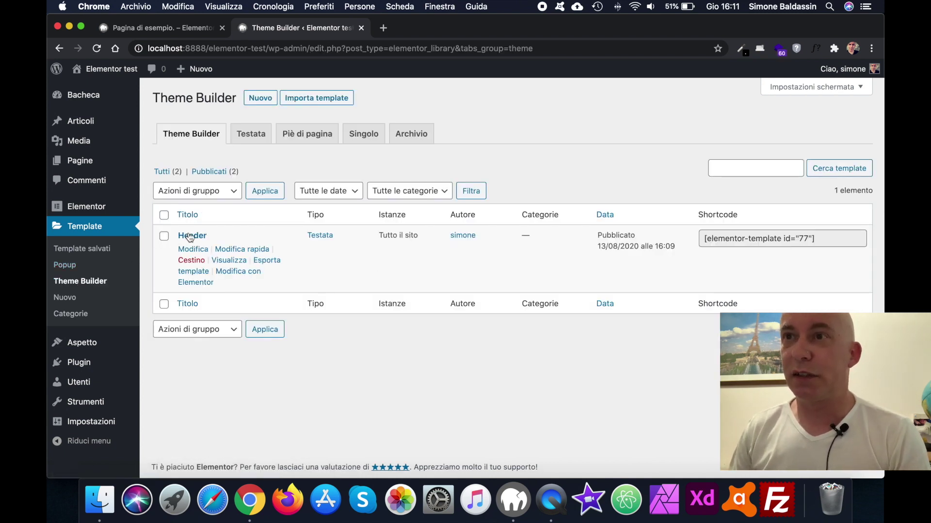
Create a new Theme Builder template of type Piè di pagina named Footer.
left_click(266, 99)
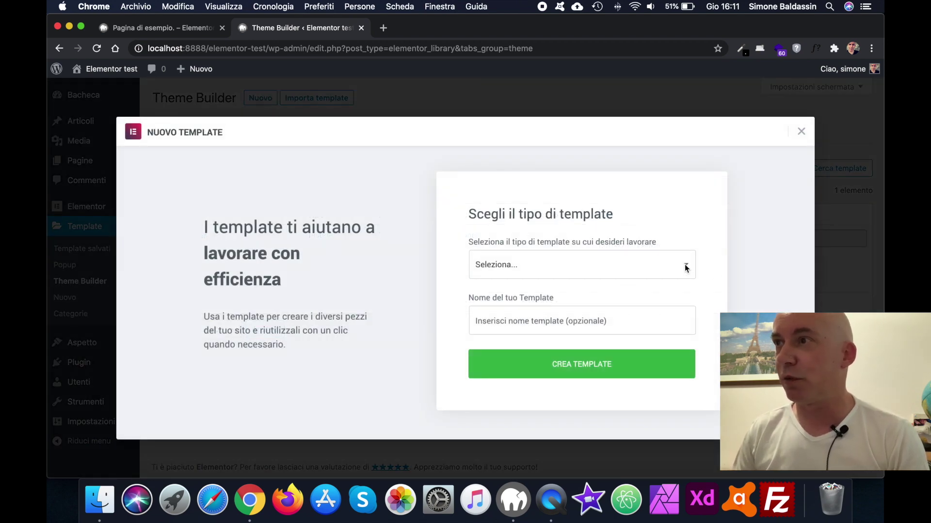
left_click(515, 267)
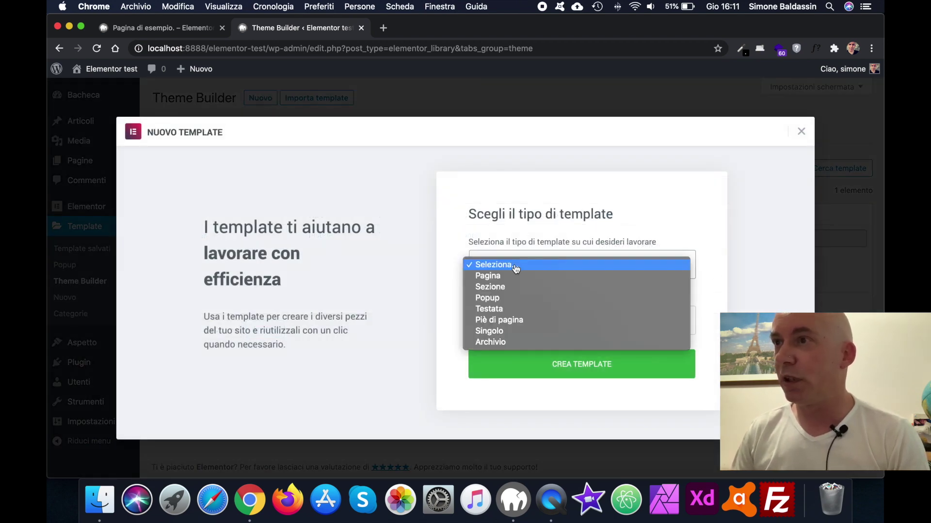
left_click(517, 320)
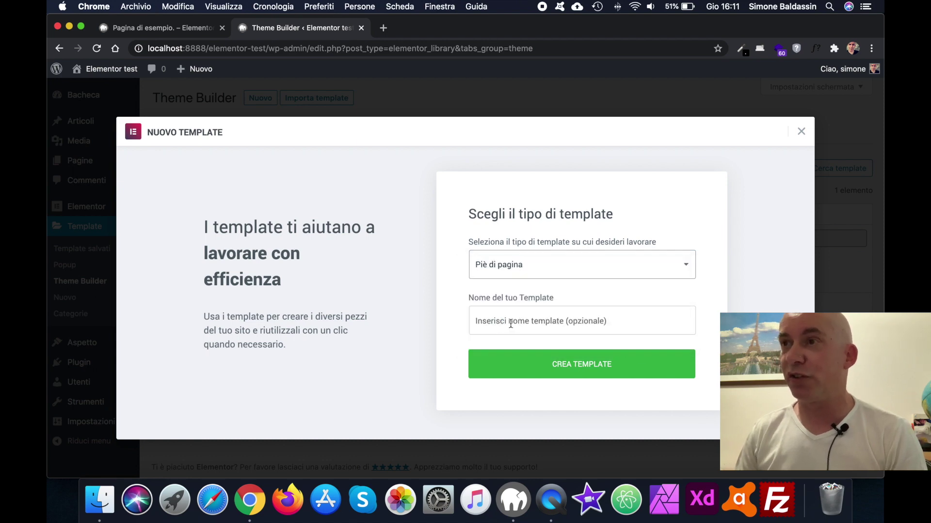
left_click(517, 321)
left_click(502, 378)
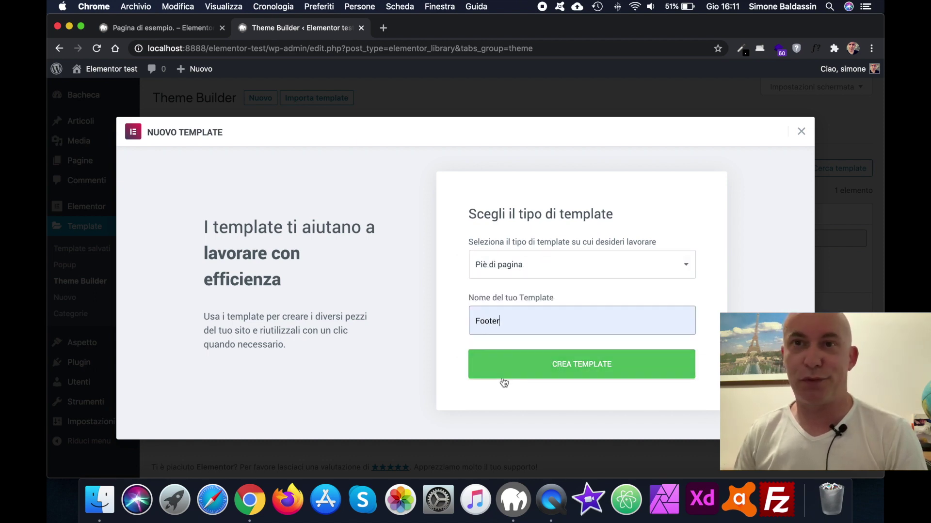
left_click(578, 373)
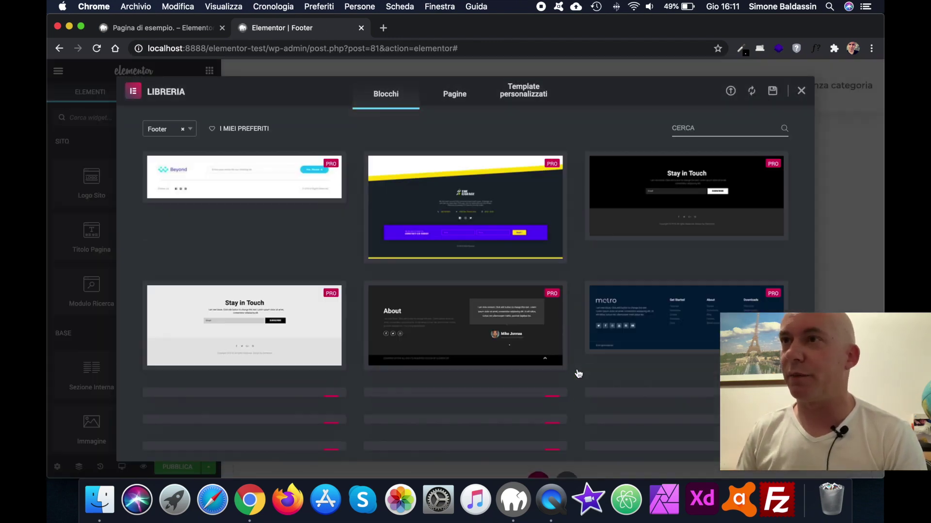
Insert the black four-column Okawari footer block from the template library, including its document settings.
scroll(348, 200, "down", 2)
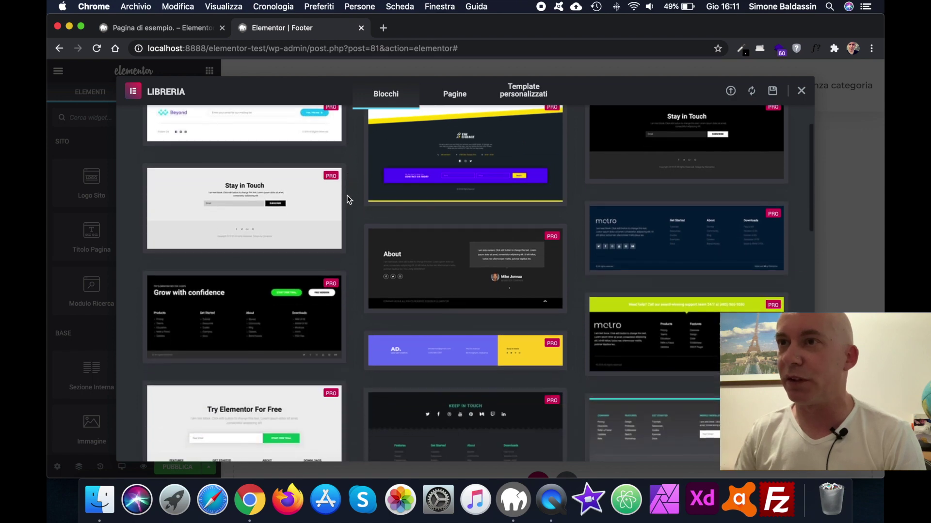
scroll(350, 198, "down", 1)
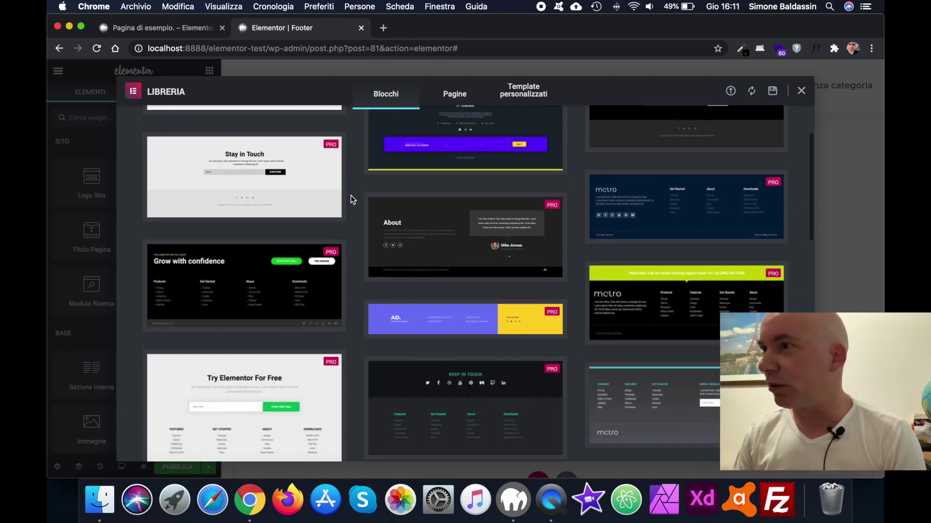
scroll(351, 199, "up", 3)
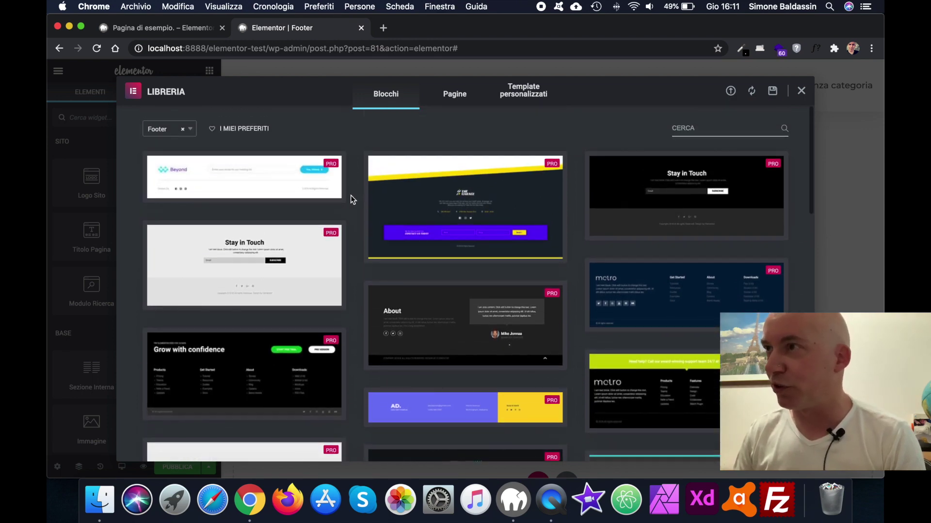
scroll(351, 196, "down", 10)
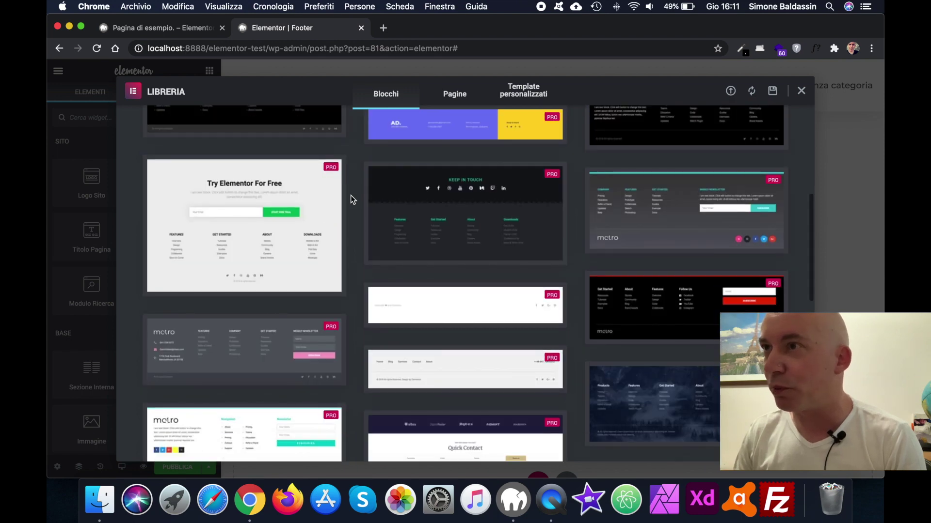
scroll(350, 195, "down", 6)
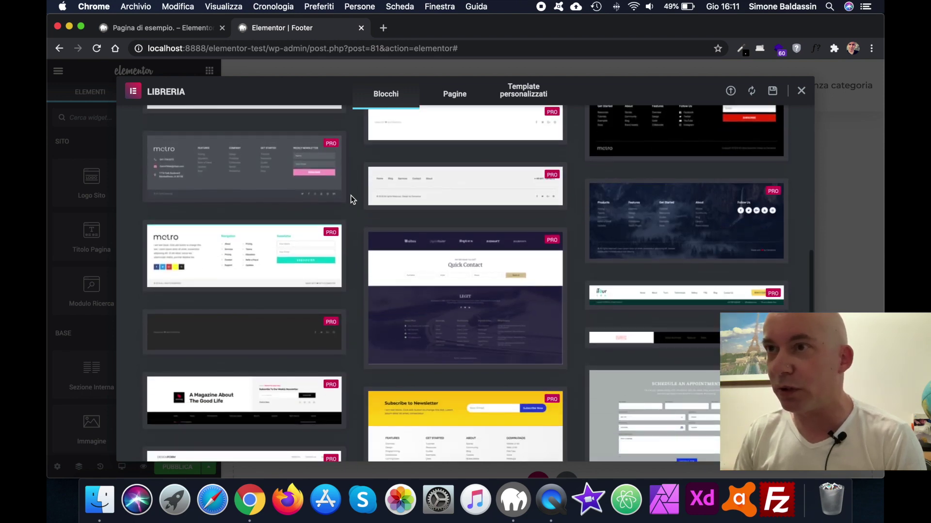
scroll(350, 195, "down", 7)
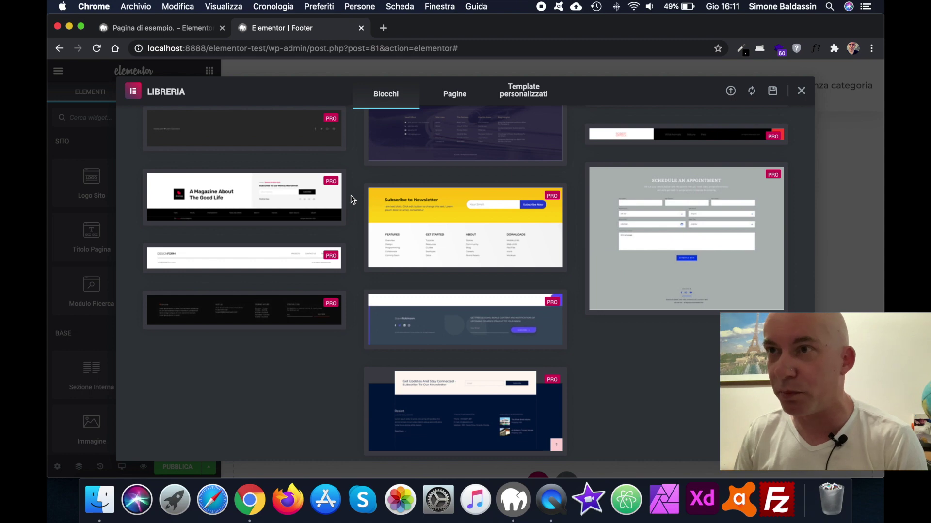
mouse_move(252, 318)
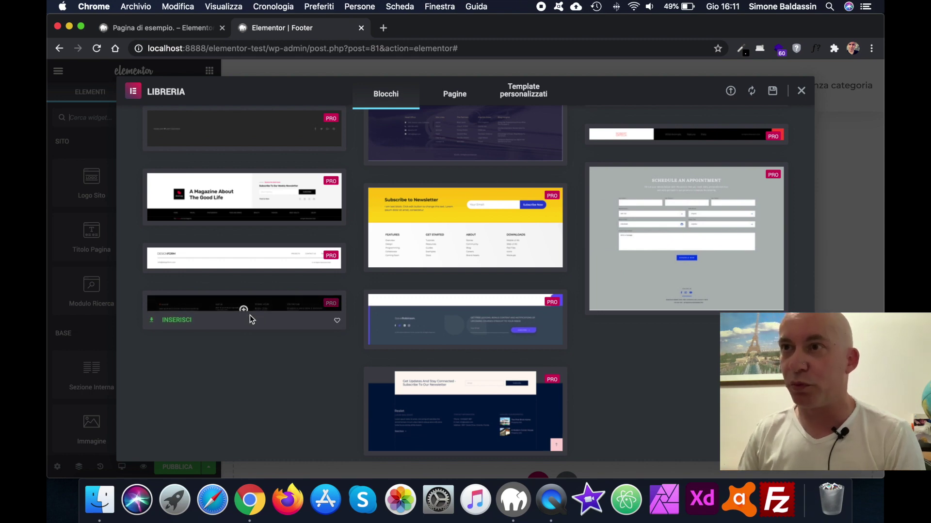
left_click(177, 317)
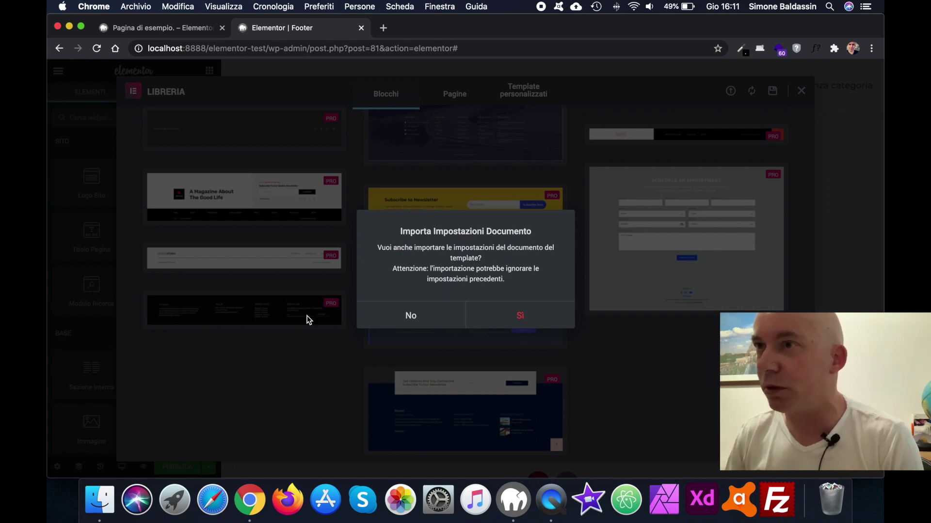
left_click(522, 318)
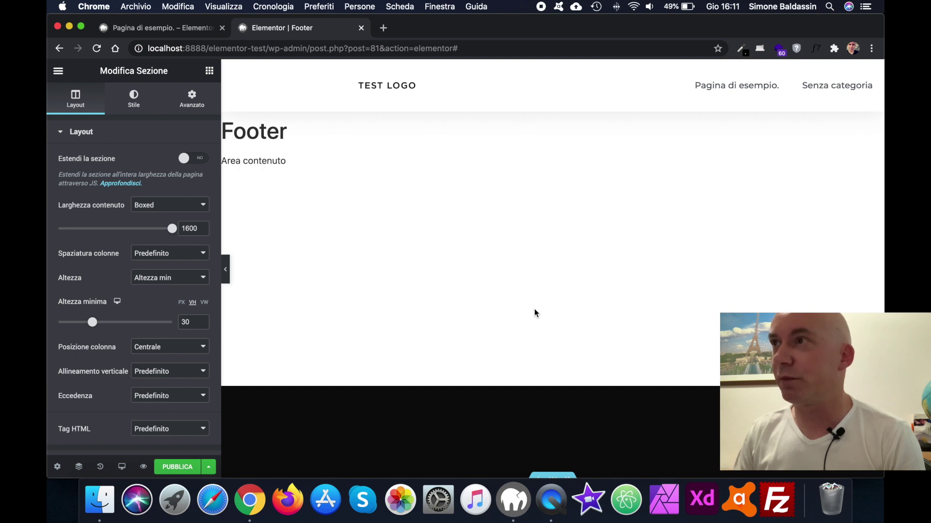
Publish the Footer template with a display condition that includes Tutto il sito.
scroll(570, 195, "down", 6)
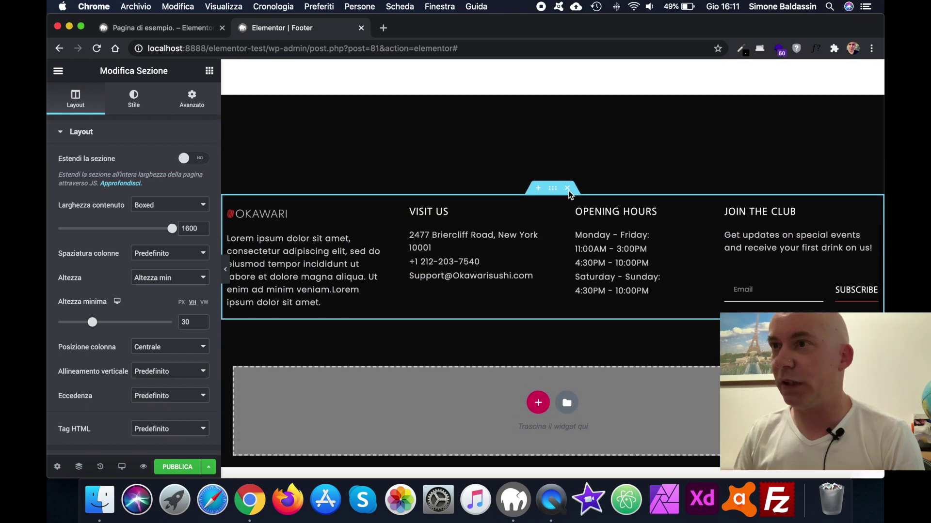
scroll(570, 195, "down", 1)
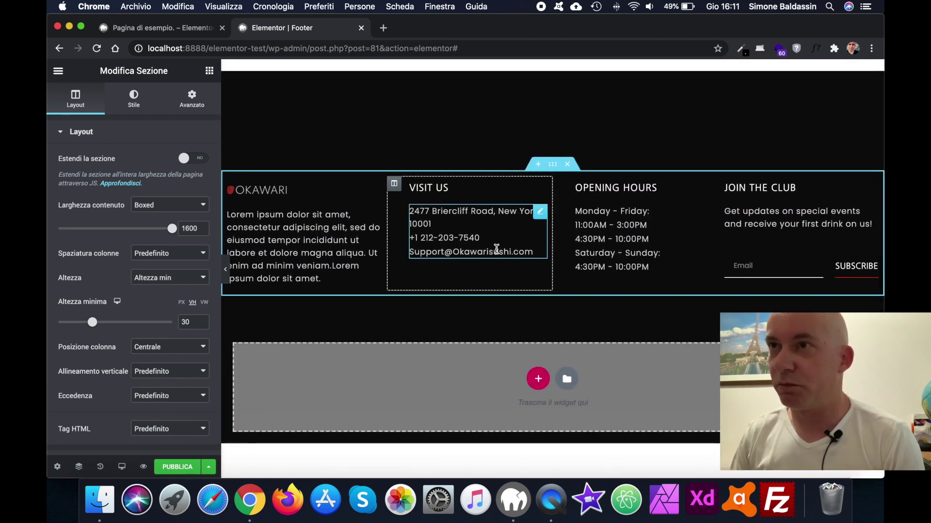
scroll(499, 255, "up", 5)
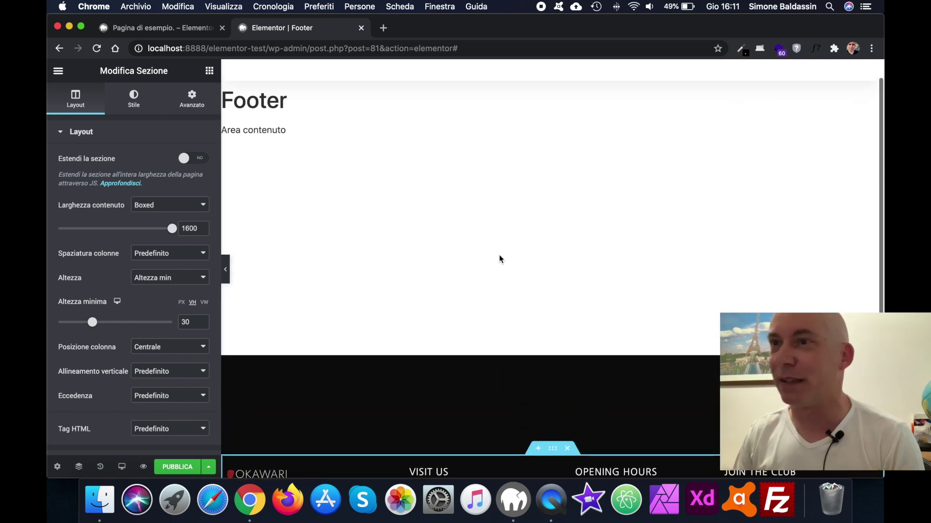
scroll(500, 256, "down", 2)
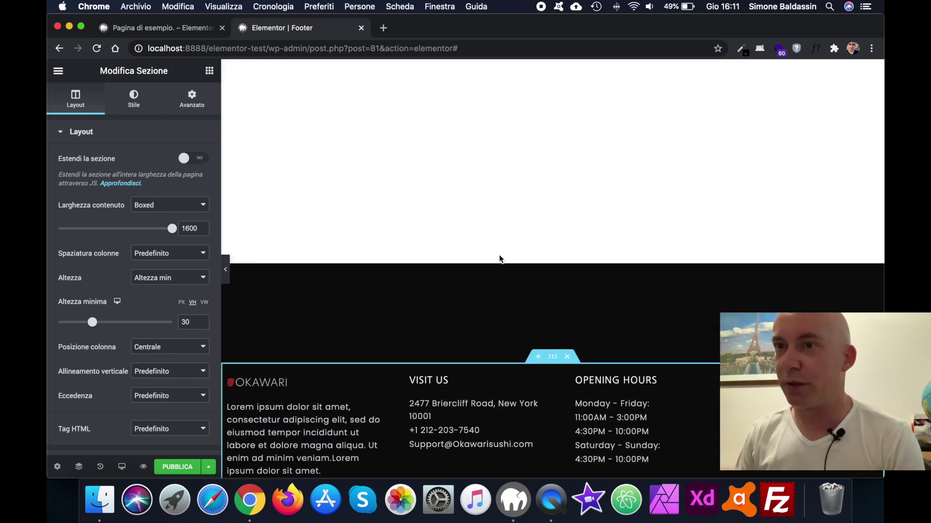
scroll(499, 259, "up", 5)
left_click(177, 467)
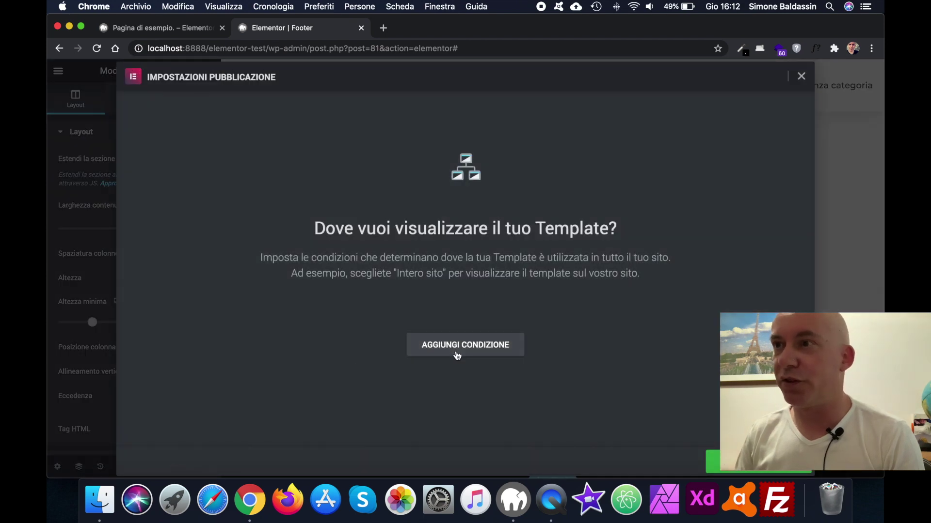
left_click(457, 353)
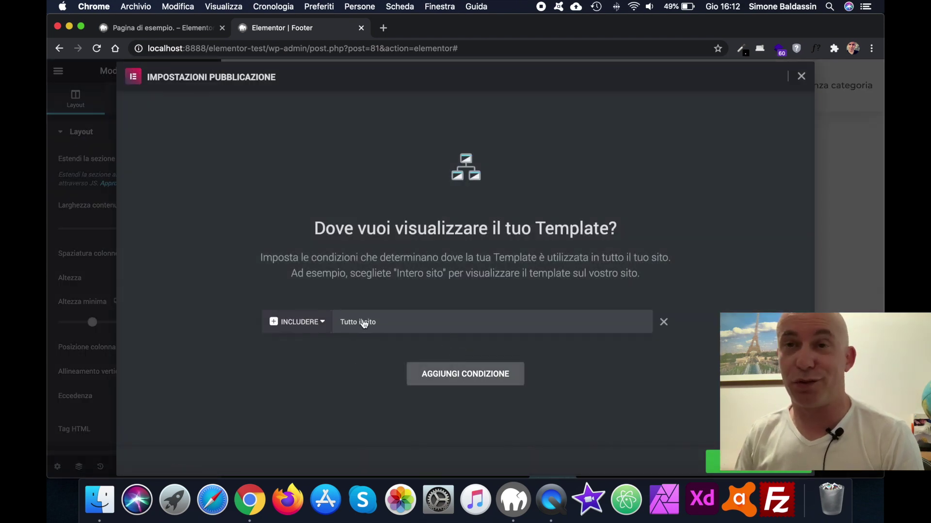
left_click(322, 324)
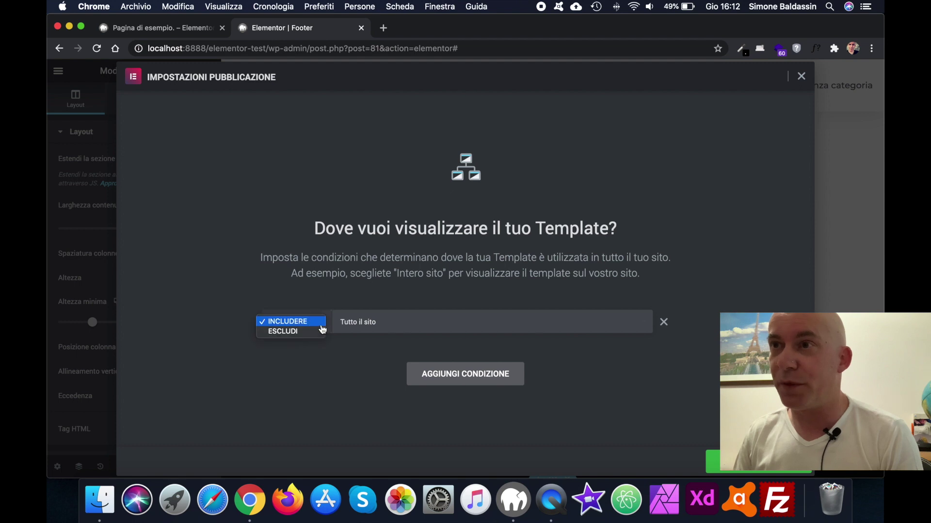
left_click(324, 297)
left_click(388, 323)
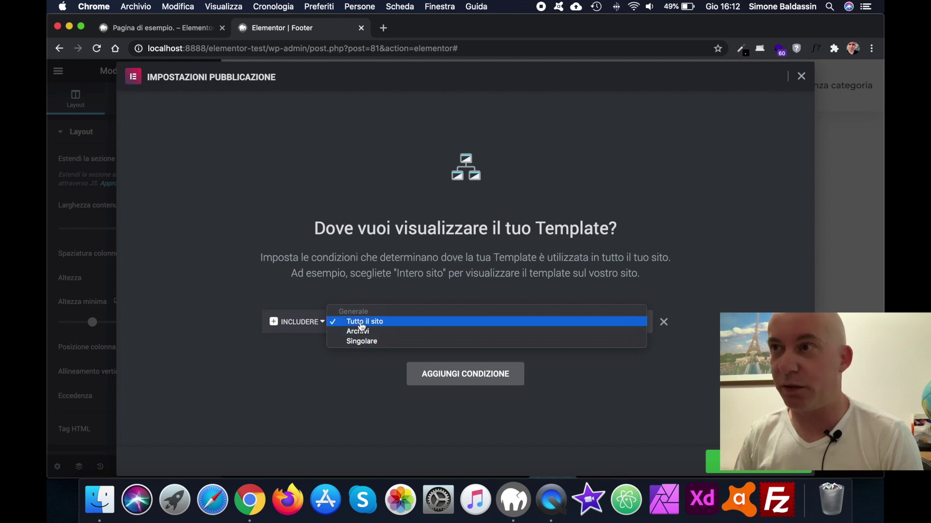
left_click(361, 322)
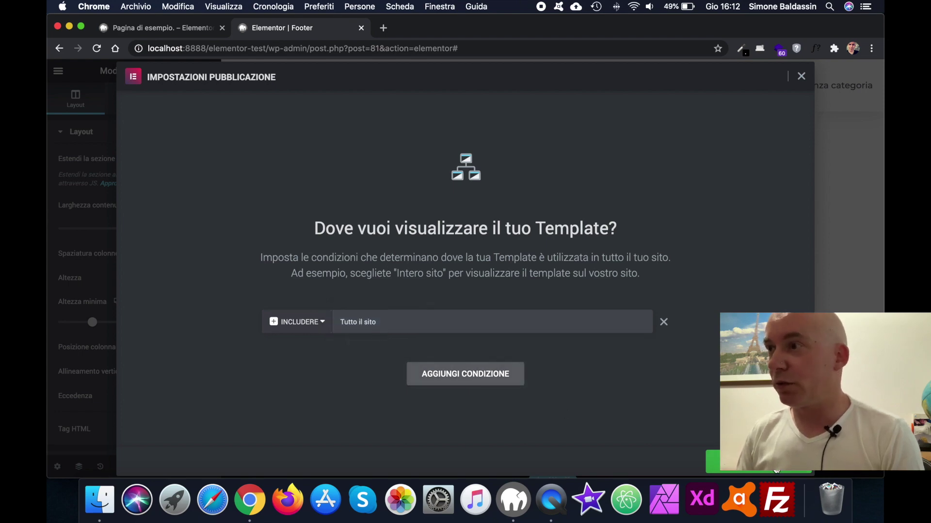
left_click(759, 462)
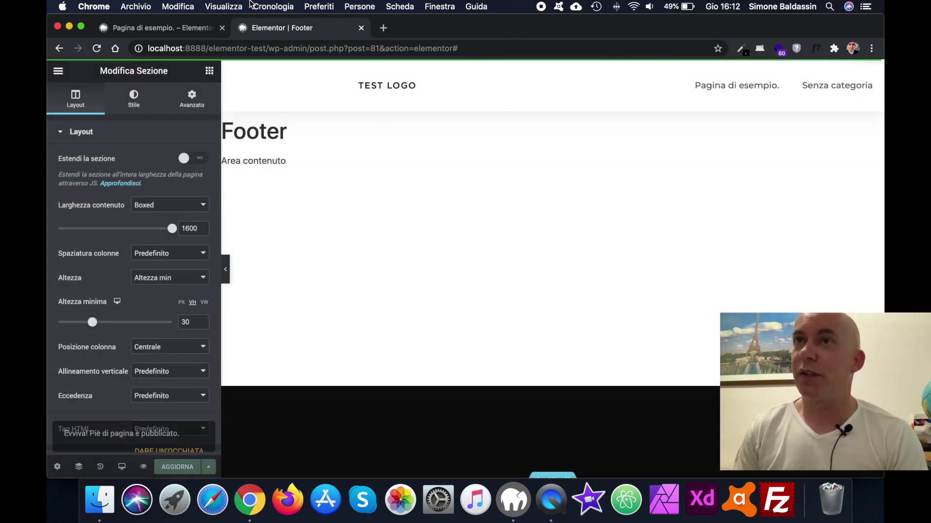
Reload the site's Pagina di esempio page and check the footer below its content.
left_click(180, 25)
left_click(96, 48)
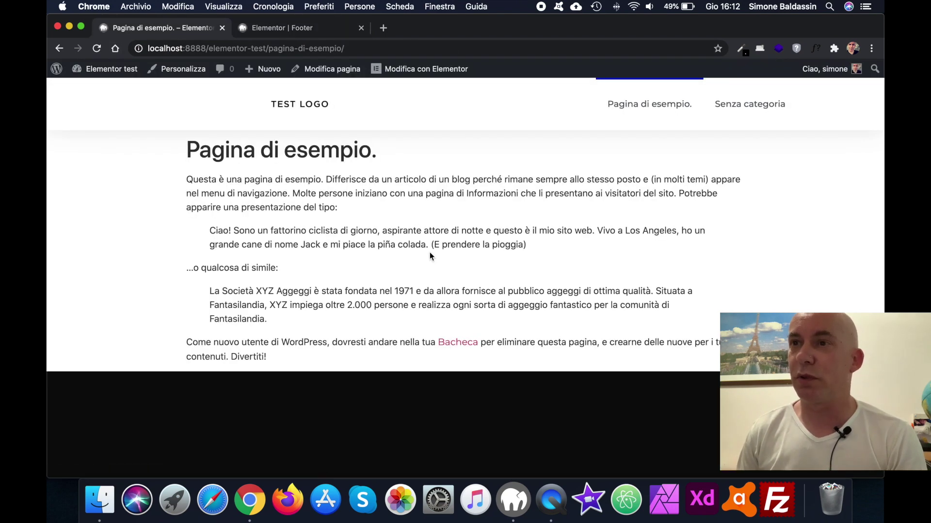
scroll(436, 159, "down", 3)
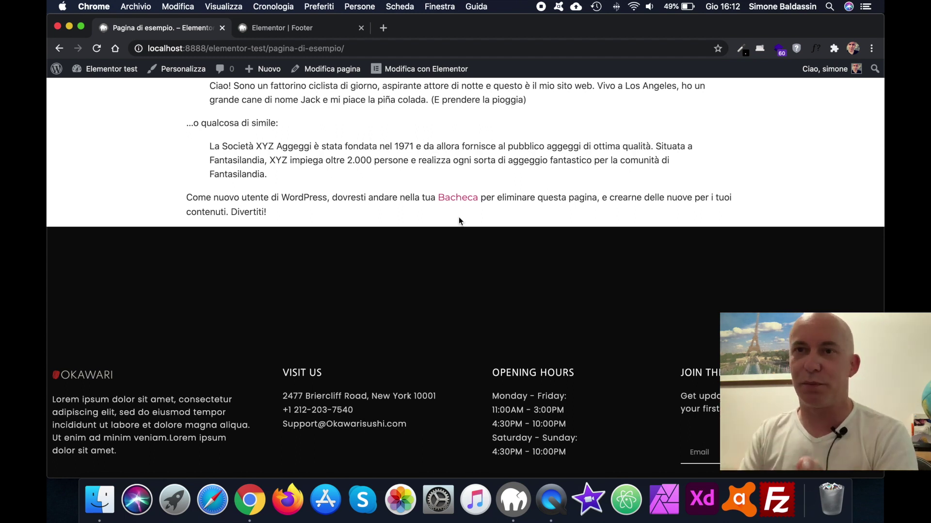
scroll(459, 217, "up", 1)
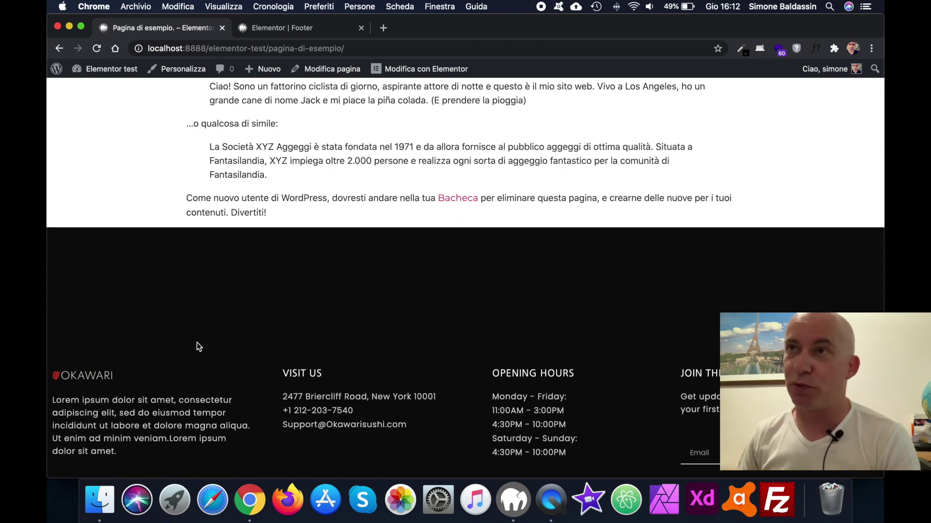
Review the Footer template once more in its editor and close that editor.
left_click(296, 27)
scroll(370, 312, "down", 5)
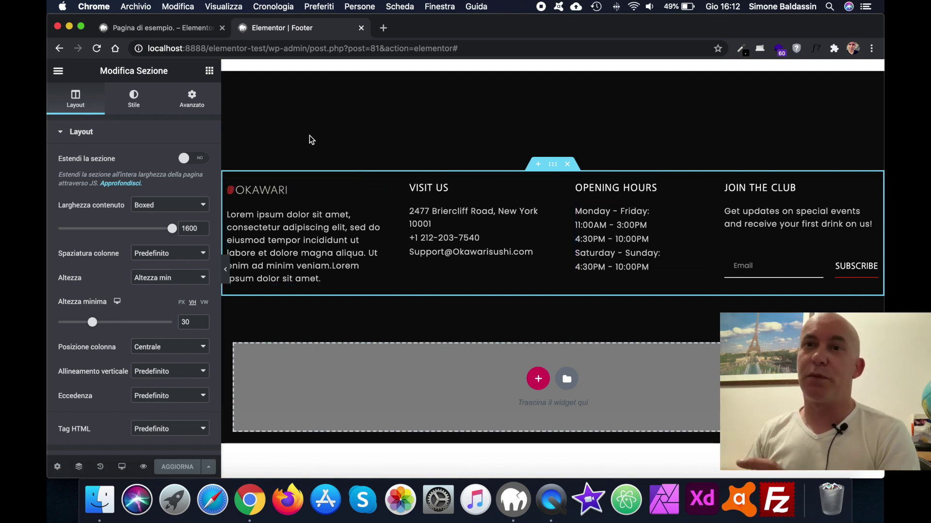
scroll(310, 139, "up", 5)
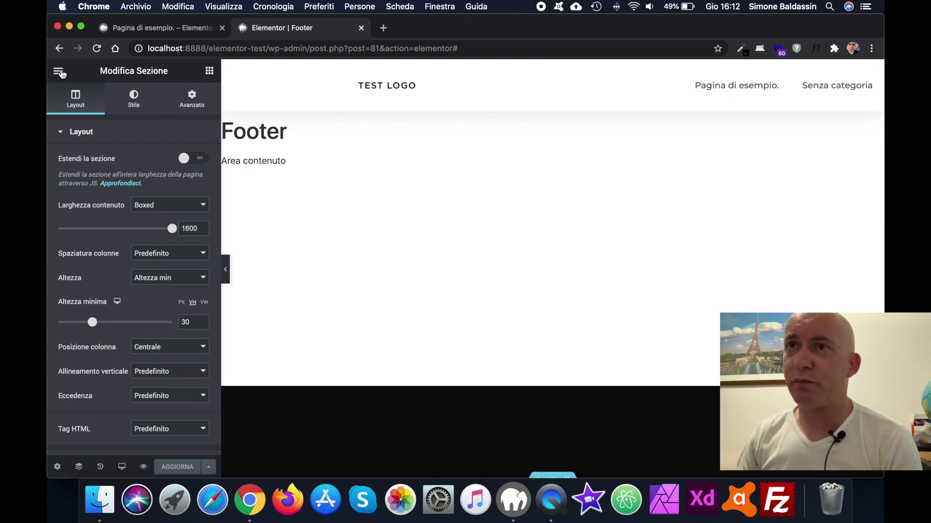
left_click(59, 71)
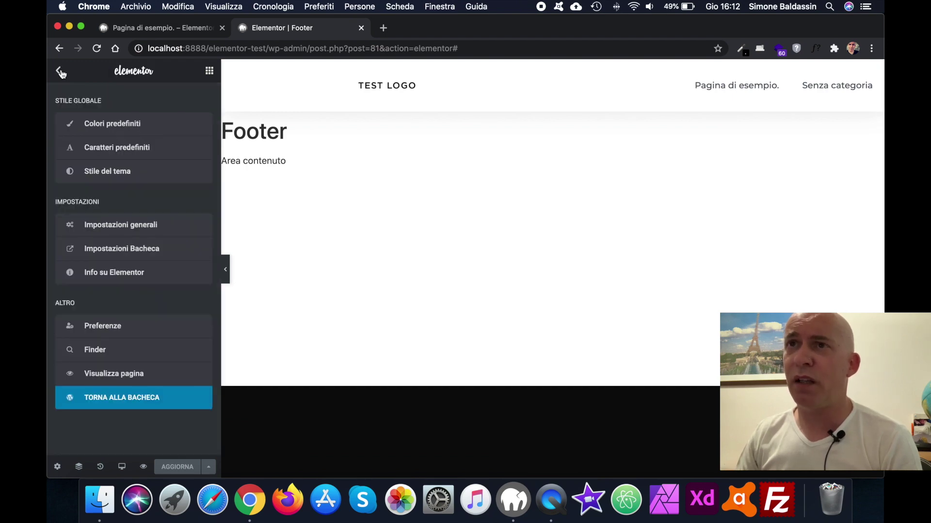
left_click(361, 28)
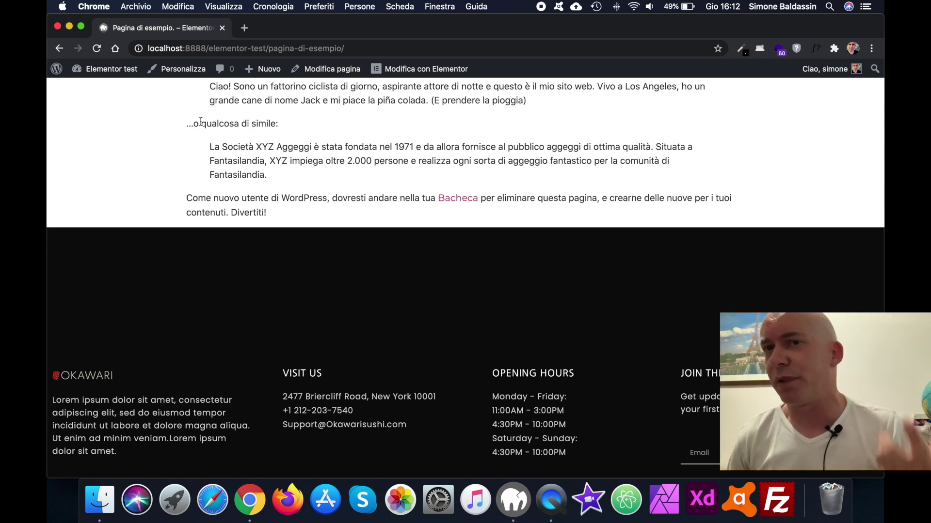
mouse_move(99, 69)
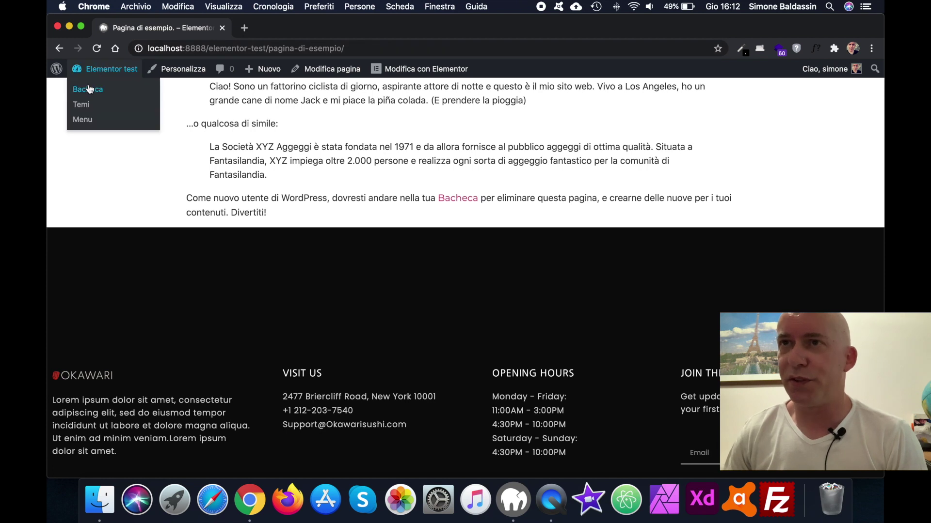
left_click(89, 89, "super")
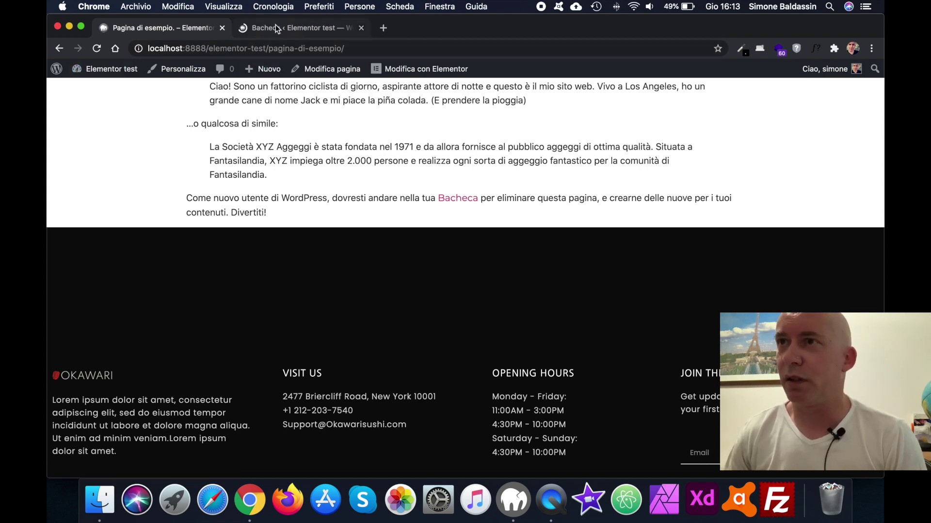
left_click(361, 28)
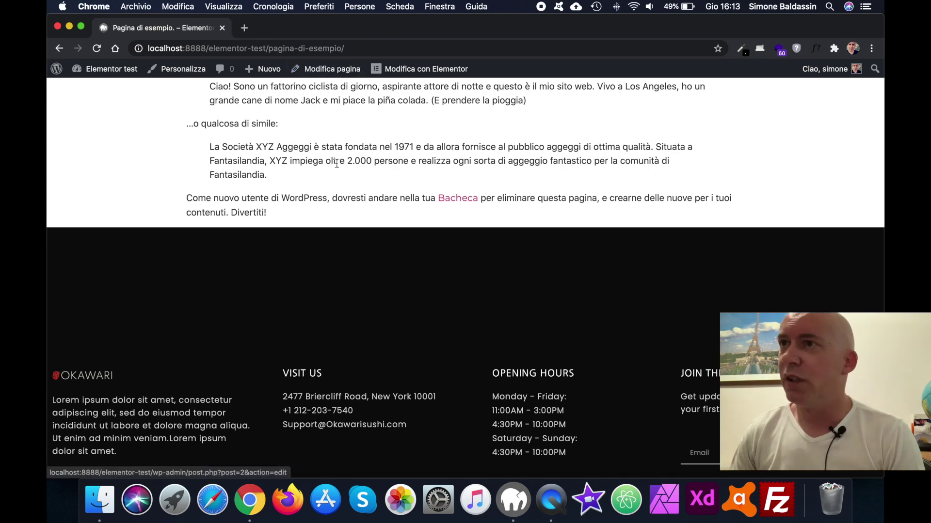
Open Pagina di esempio for editing in a separate browser tab and switch it to the Elementor editor.
scroll(339, 146, "up", 5)
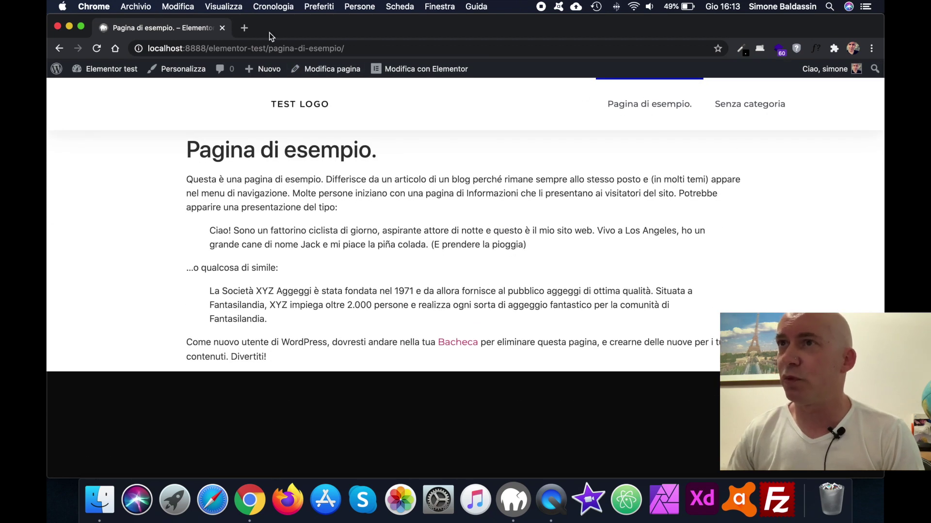
left_click(329, 70, "super")
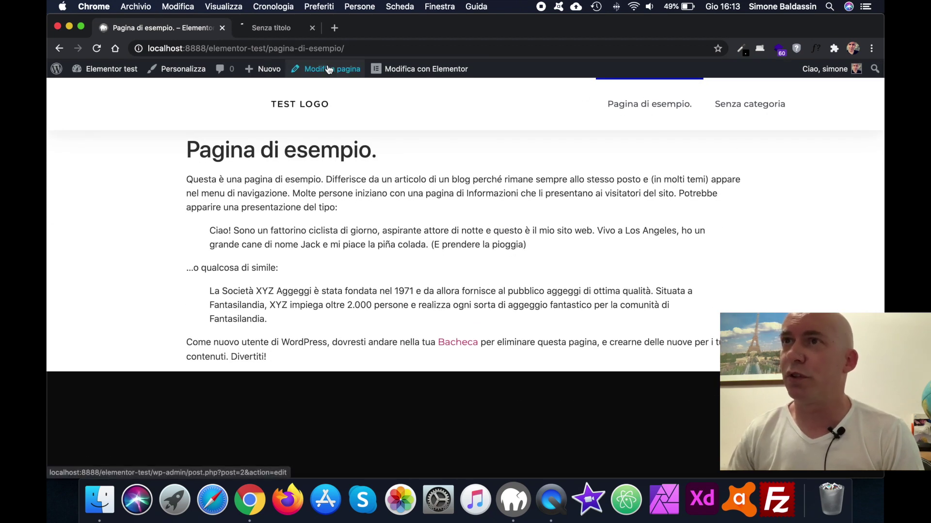
left_click(287, 28)
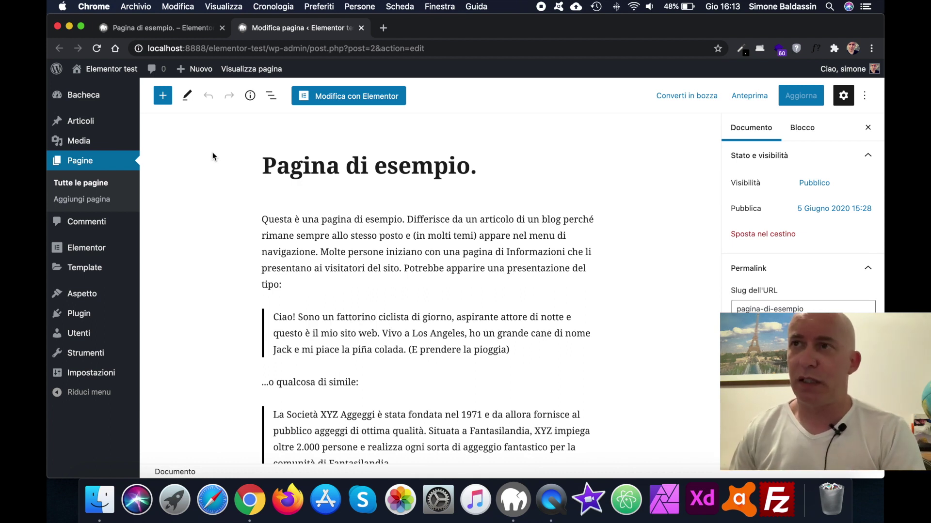
left_click(359, 96)
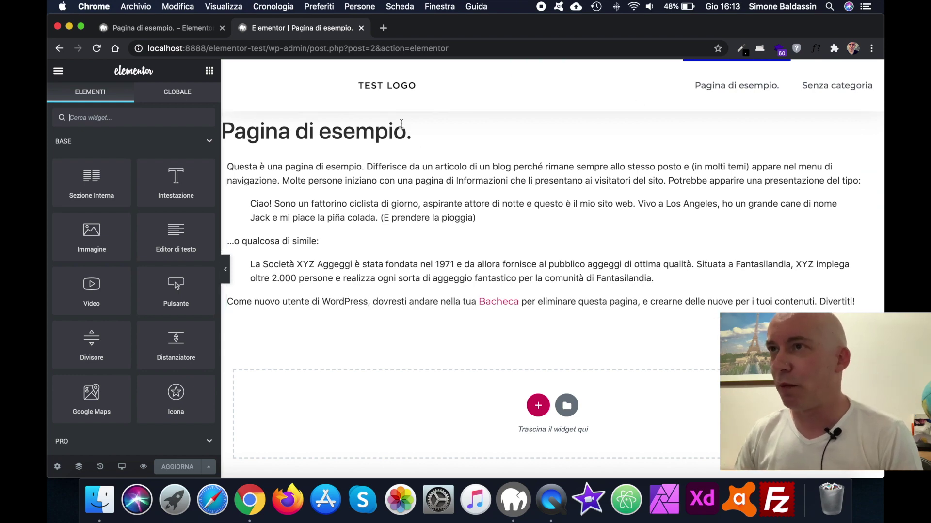
Hide the title of Pagina di esempio through its page settings and update the page.
scroll(475, 257, "down", 3)
scroll(476, 257, "up", 3)
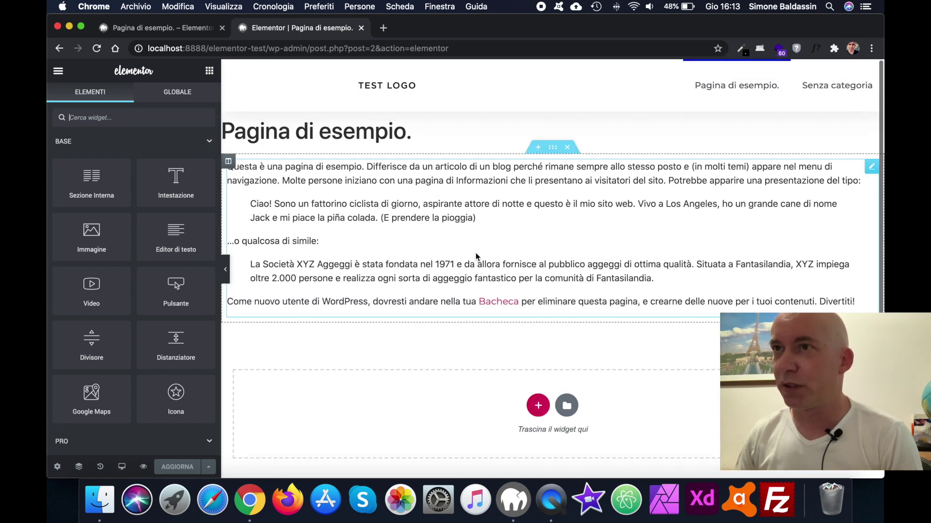
left_click_drag(409, 133, 290, 132)
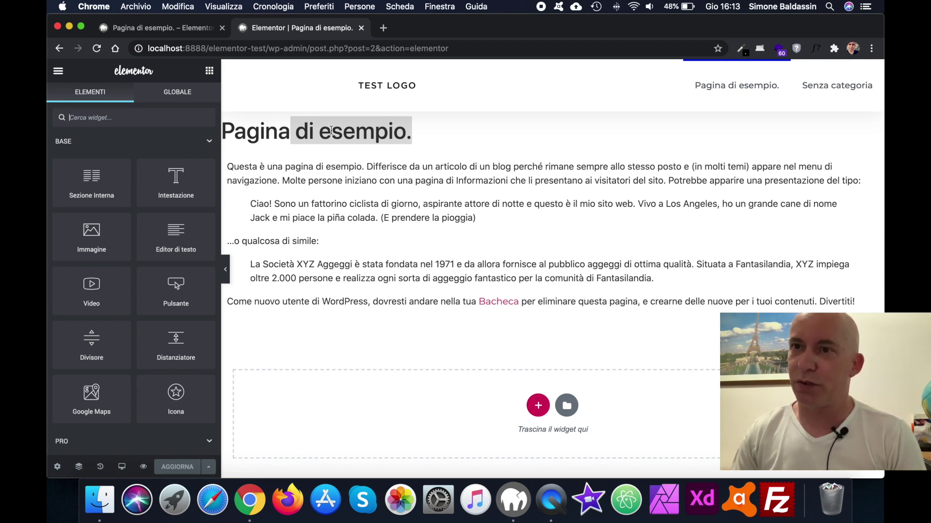
left_click(57, 467)
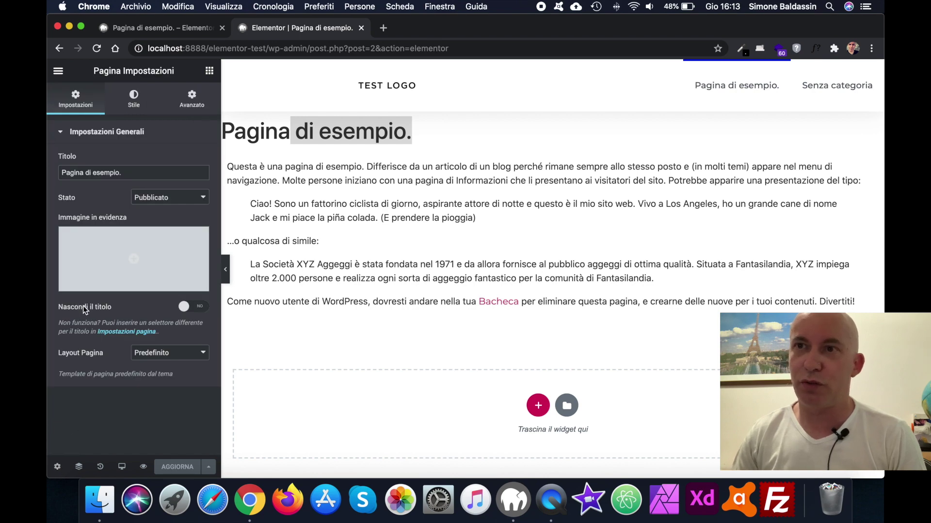
left_click(190, 307)
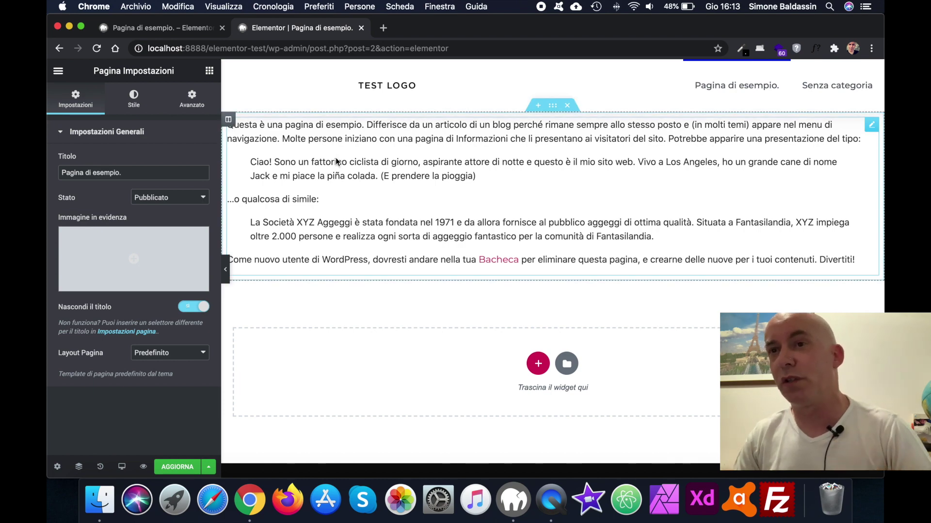
left_click(172, 468)
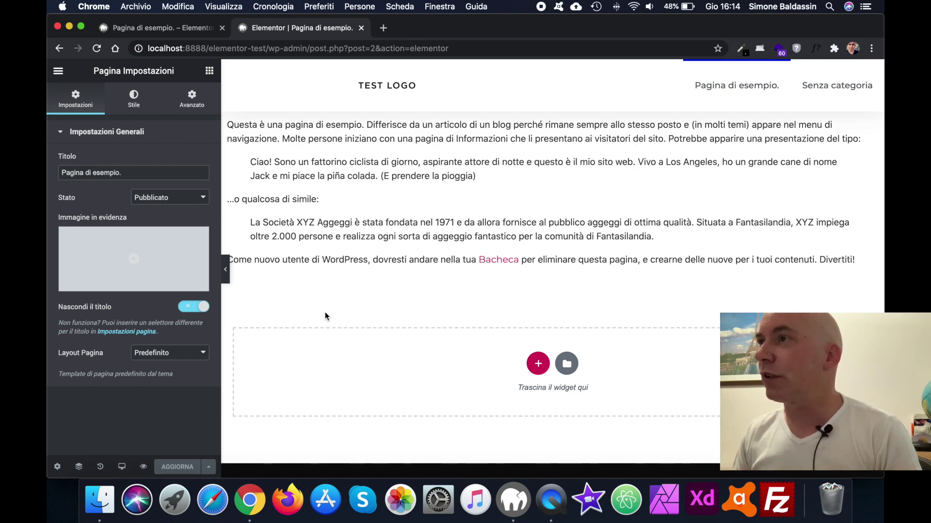
Try the Elementor Canvas page layout on Pagina di esempio and leave the editor without saving it.
scroll(325, 314, "down", 5)
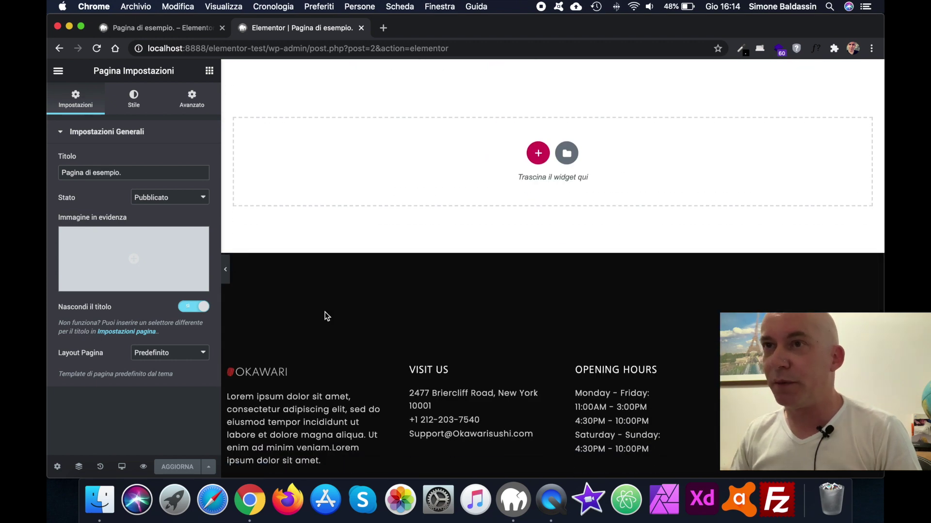
scroll(325, 316, "up", 5)
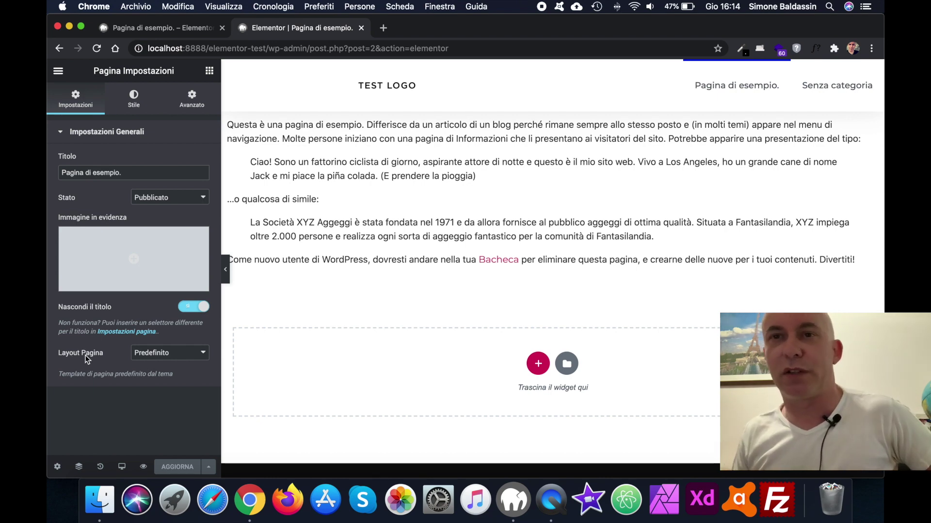
left_click(204, 359)
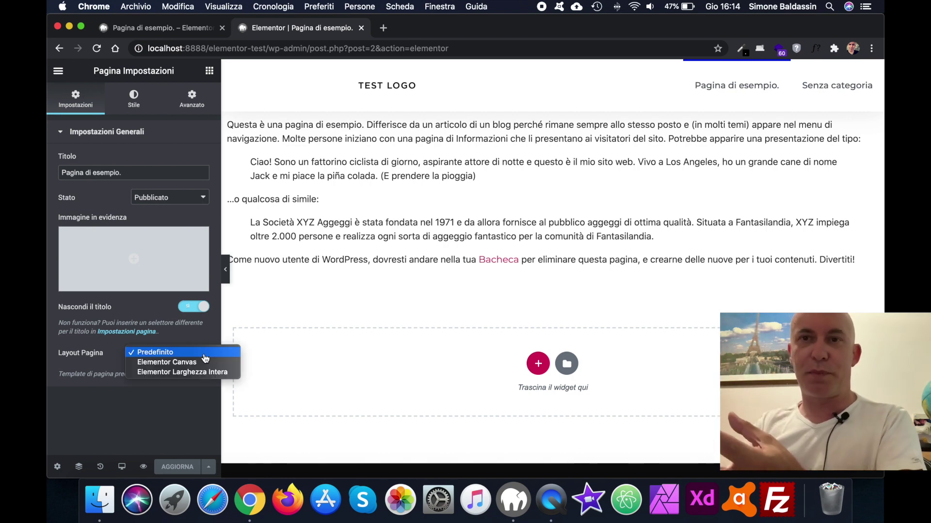
left_click(178, 365)
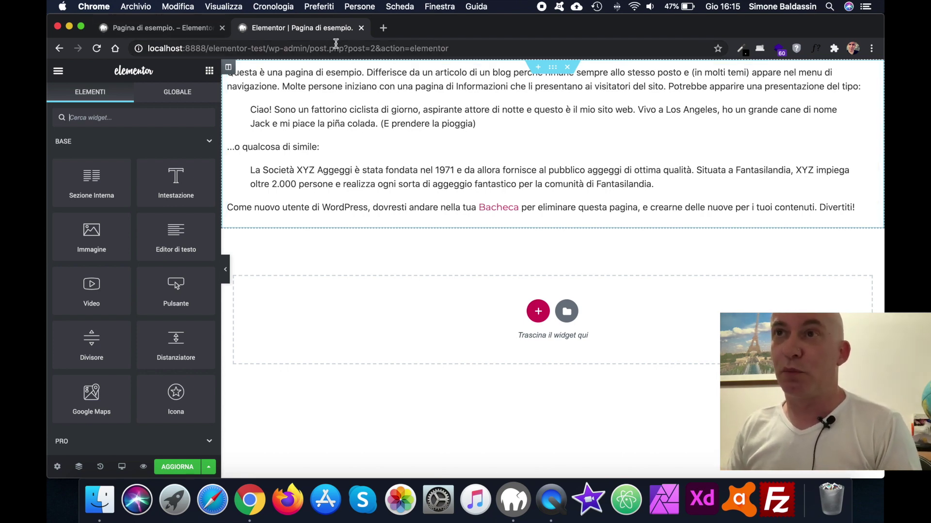
left_click(361, 28)
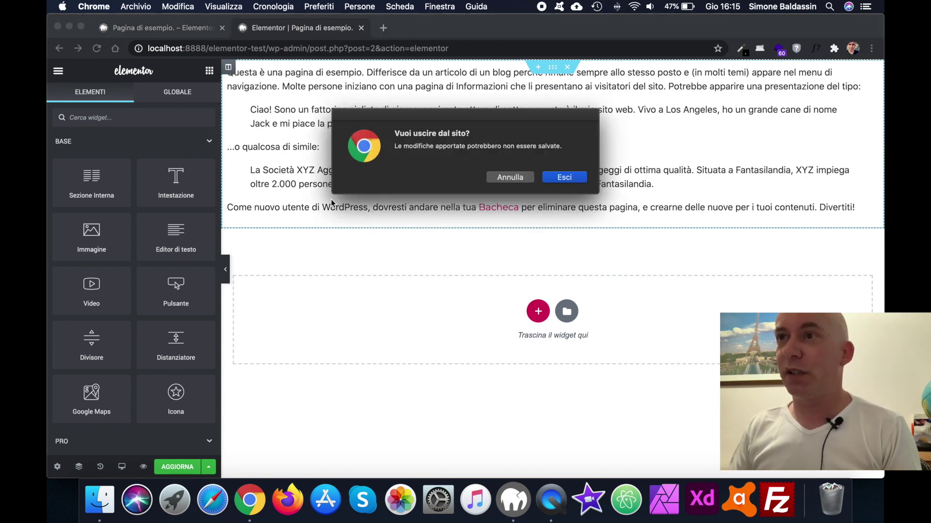
left_click(565, 180)
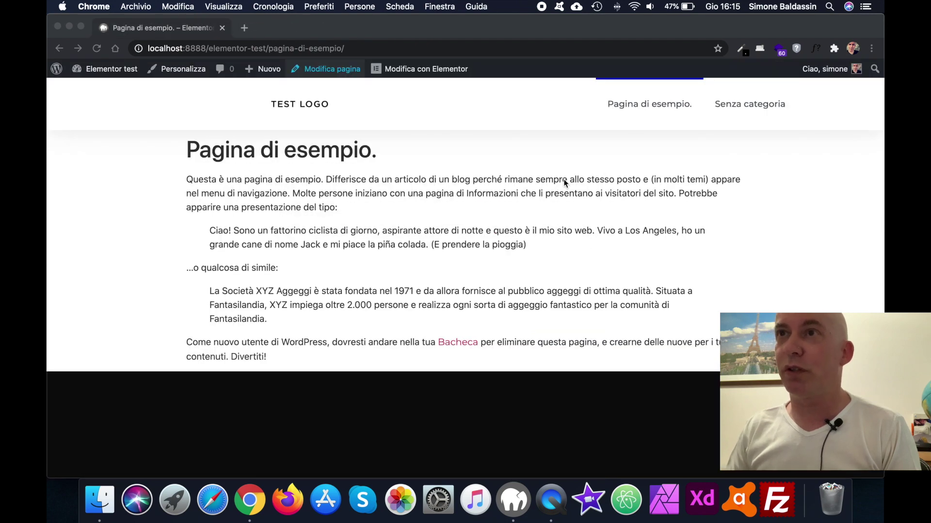
Open the site's dashboard in a separate browser tab and go to the Theme Builder template list.
mouse_move(102, 70)
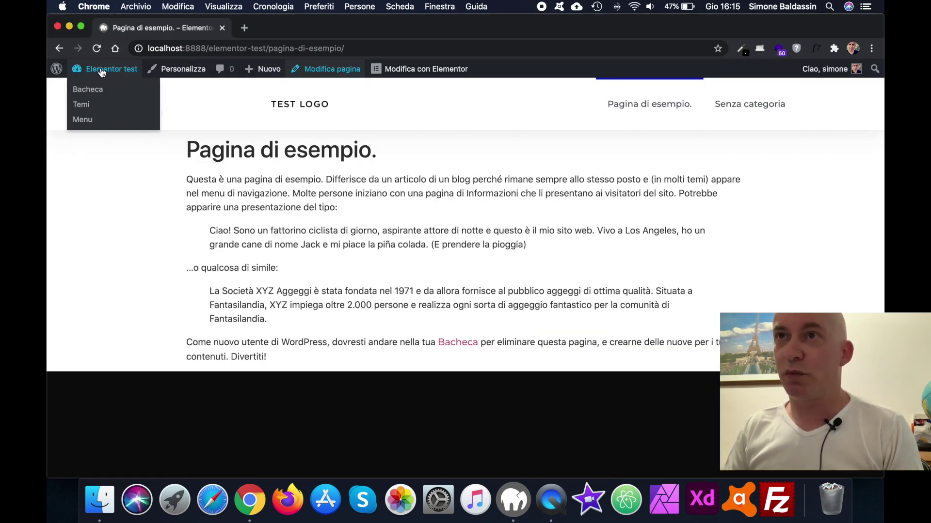
left_click(99, 91, "super")
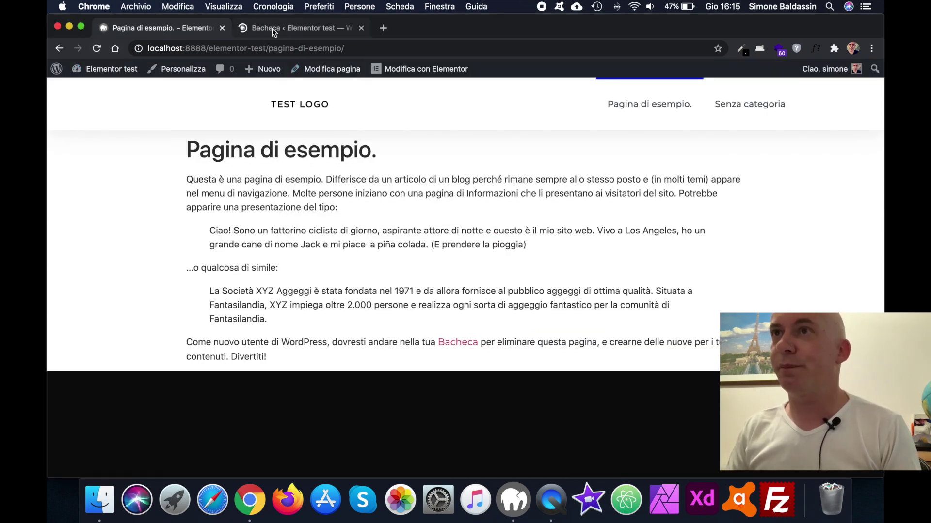
left_click(272, 28)
mouse_move(99, 257)
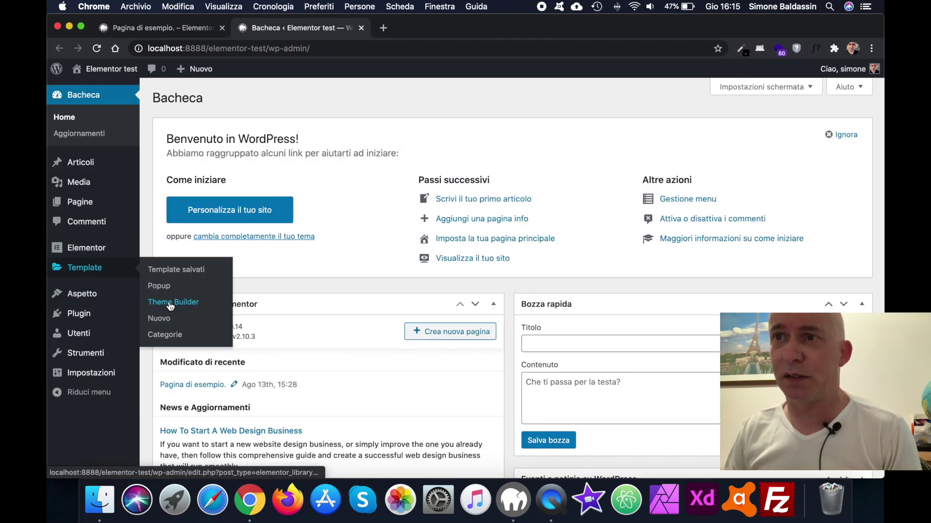
left_click(170, 303)
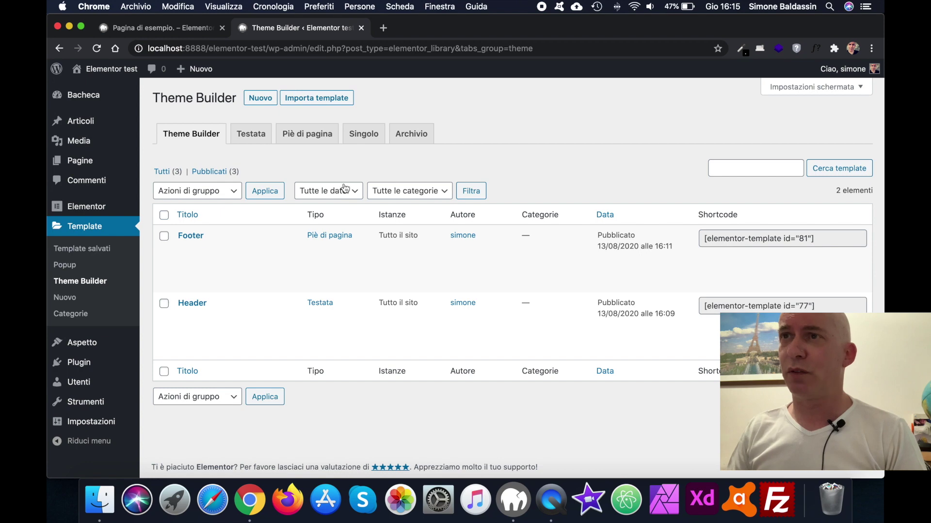
Create a new template of type Archivio named Archive.
left_click(258, 100)
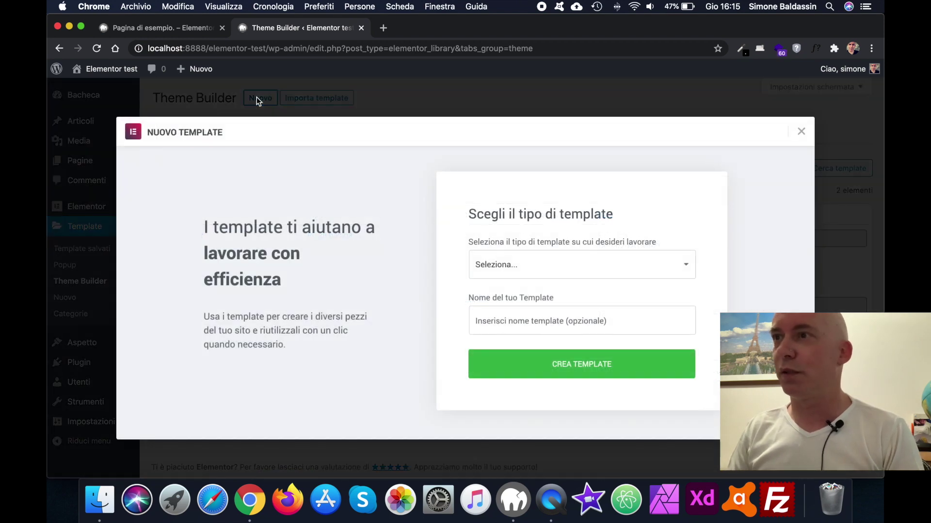
left_click(564, 266)
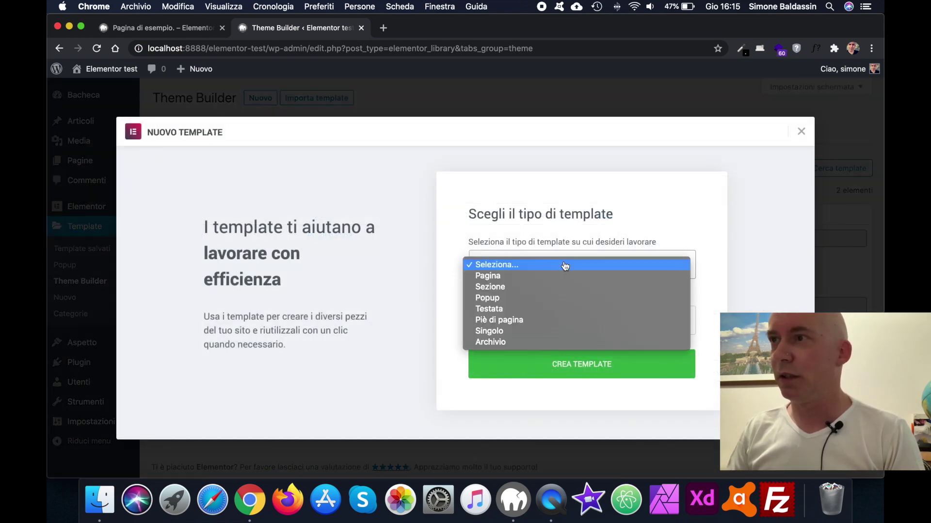
left_click(494, 342)
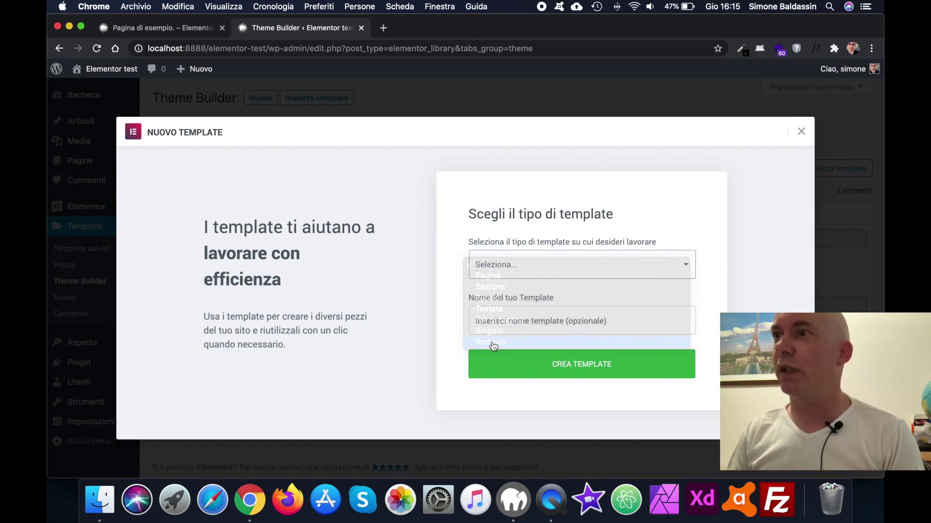
left_click(528, 321)
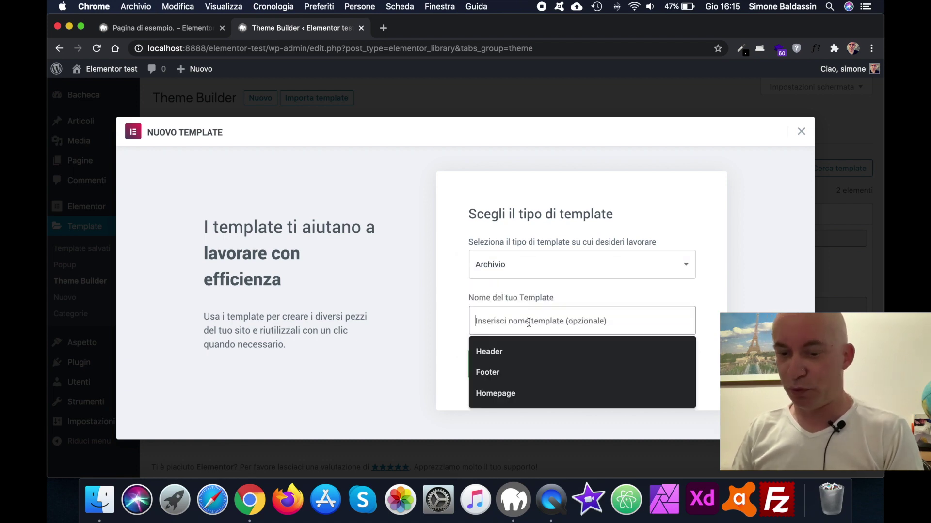
type("Archive")
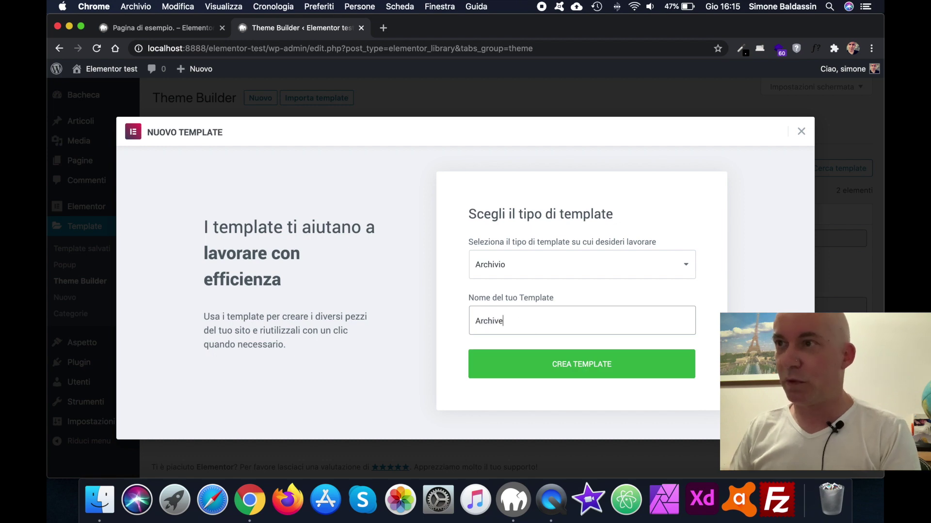
left_click(587, 370)
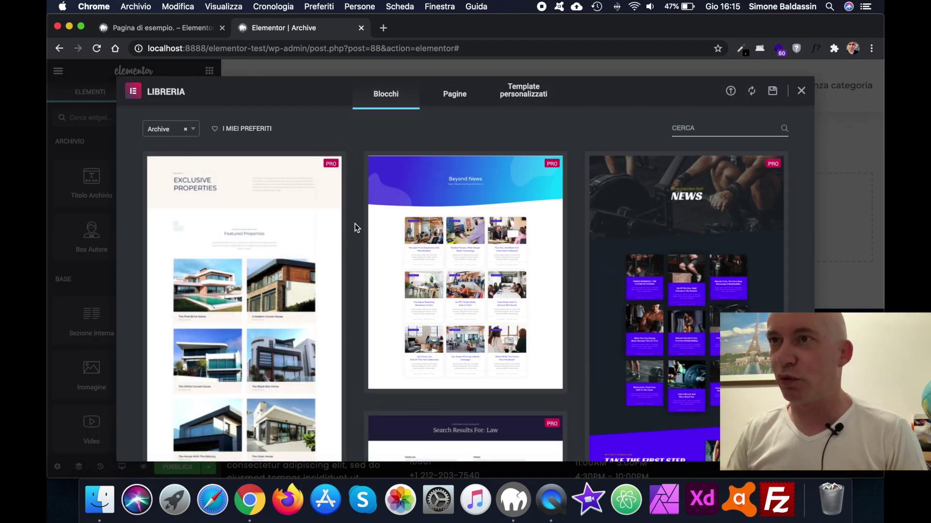
Preview the yellow "The Blog." archive block from the library and insert it into the template.
scroll(355, 224, "down", 3)
scroll(355, 223, "down", 5)
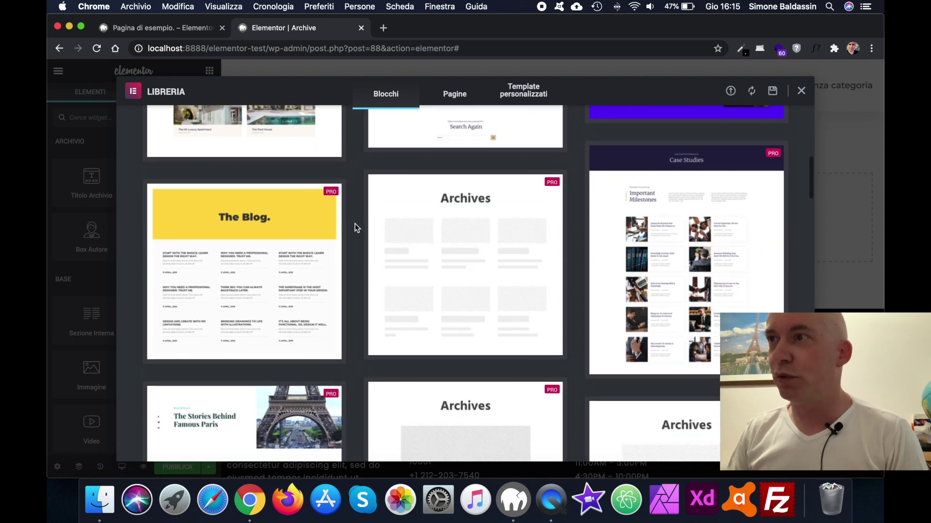
mouse_move(474, 239)
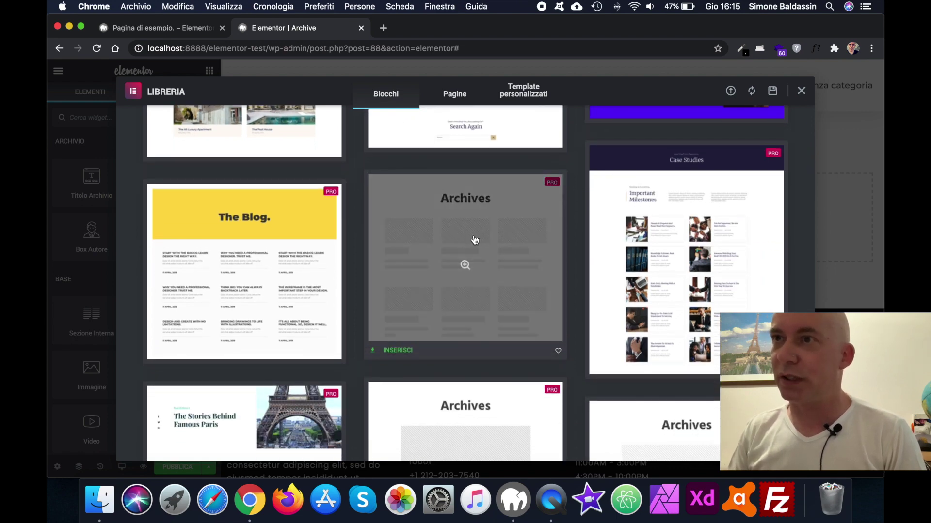
mouse_move(204, 235)
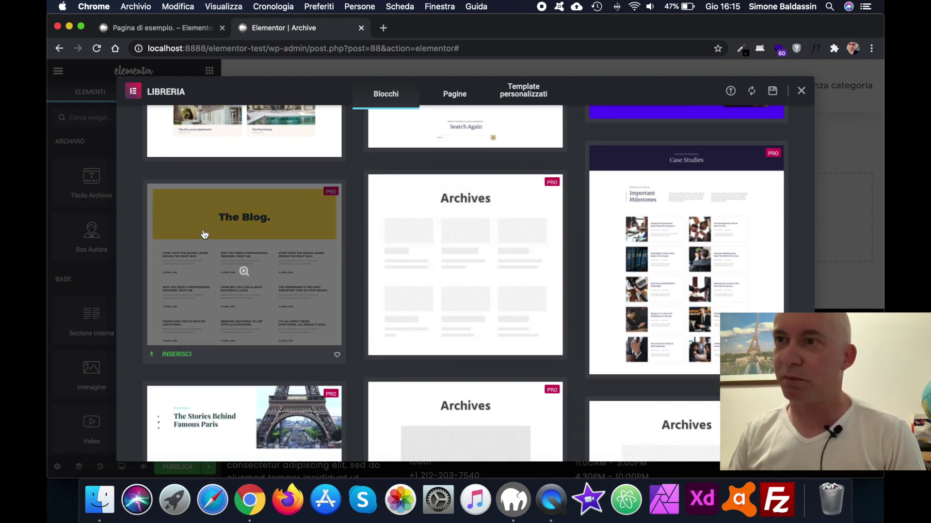
left_click(204, 235)
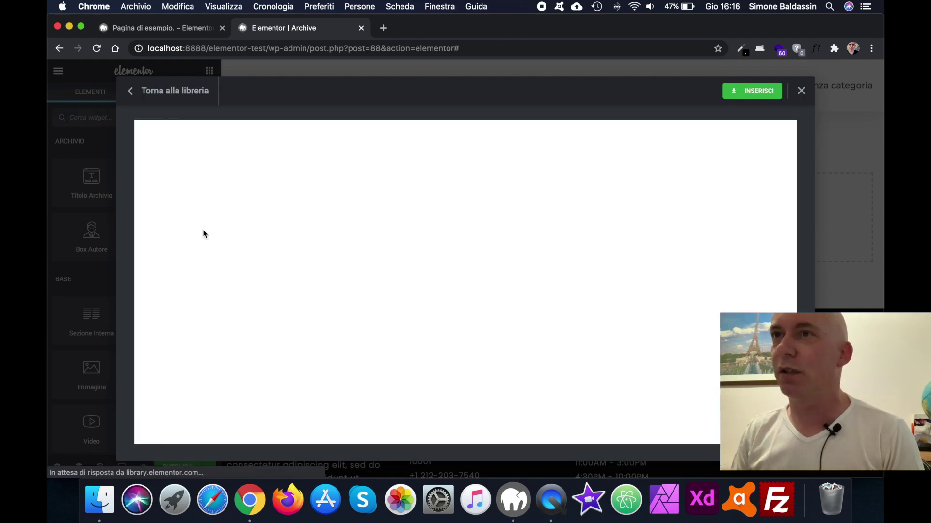
scroll(204, 235, "down", 6)
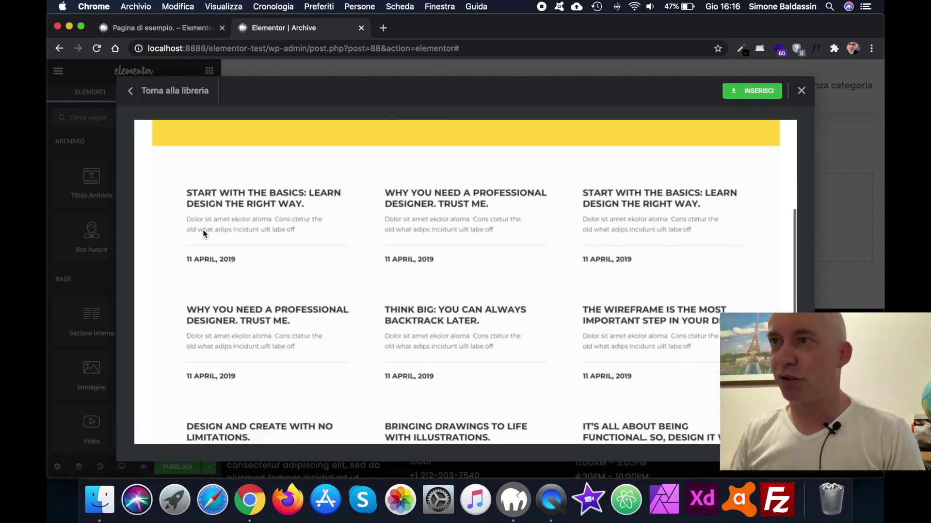
scroll(202, 233, "up", 8)
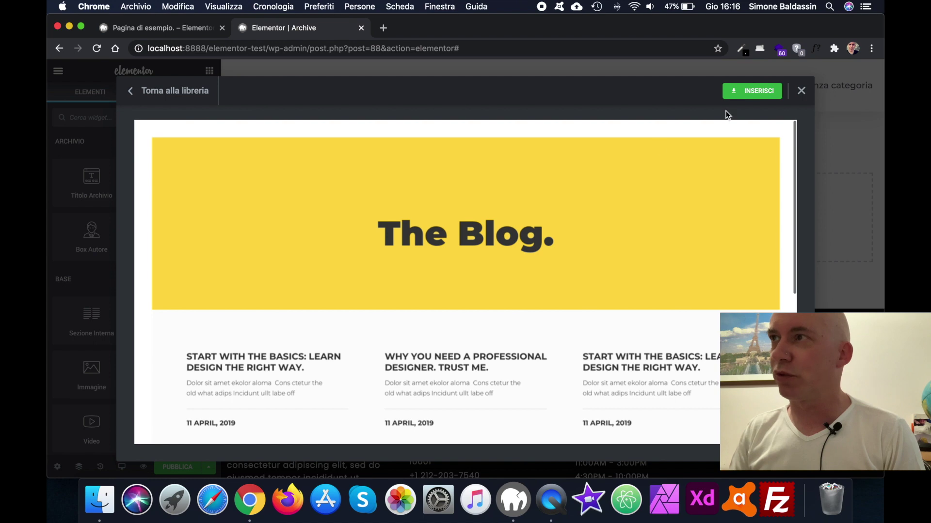
left_click(773, 91)
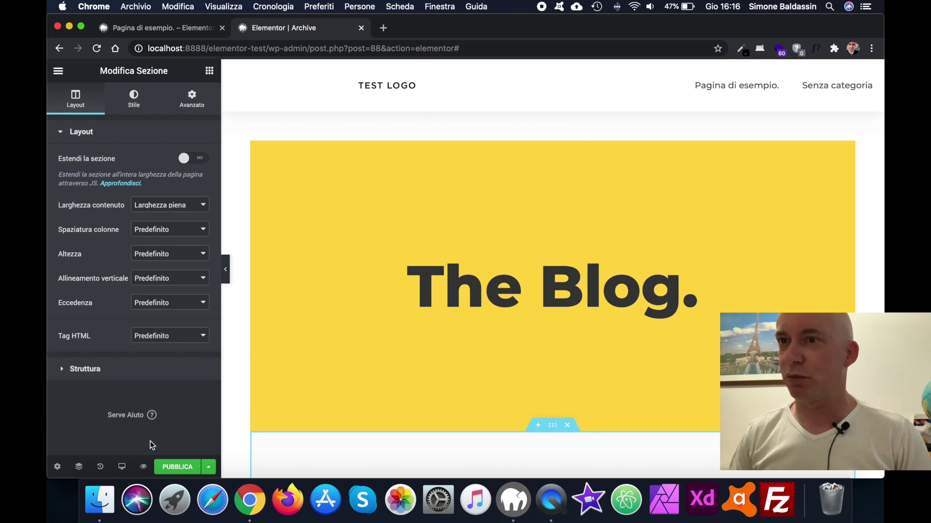
Publish the Archive template with the display condition Includere Tutti gli Archivi.
left_click(177, 467)
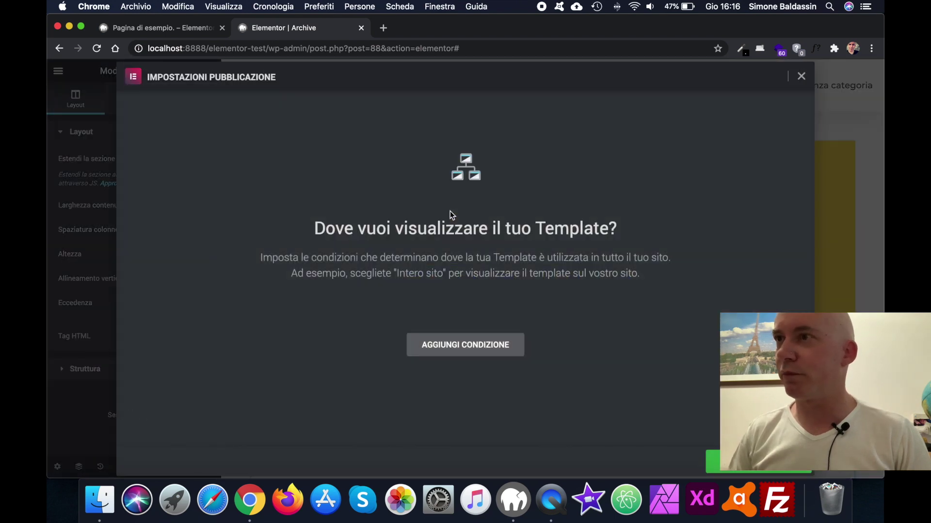
left_click(507, 345)
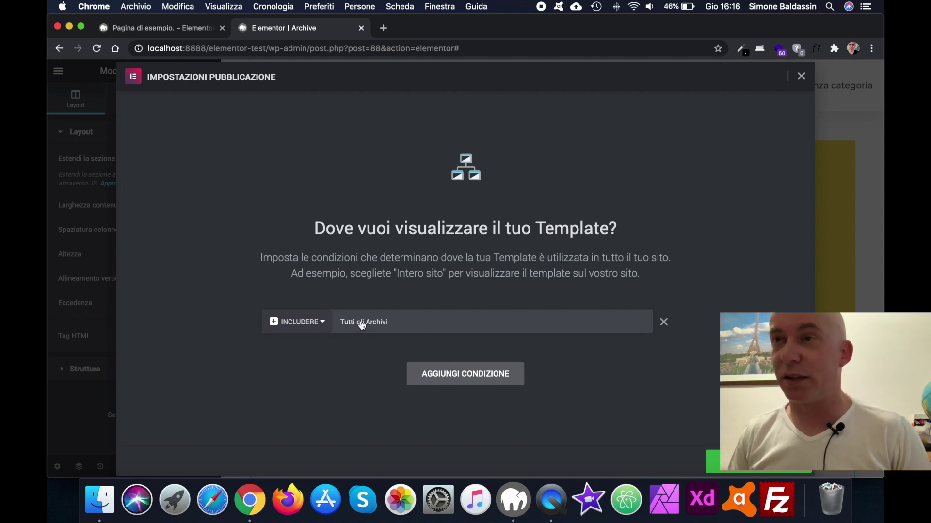
left_click(490, 329)
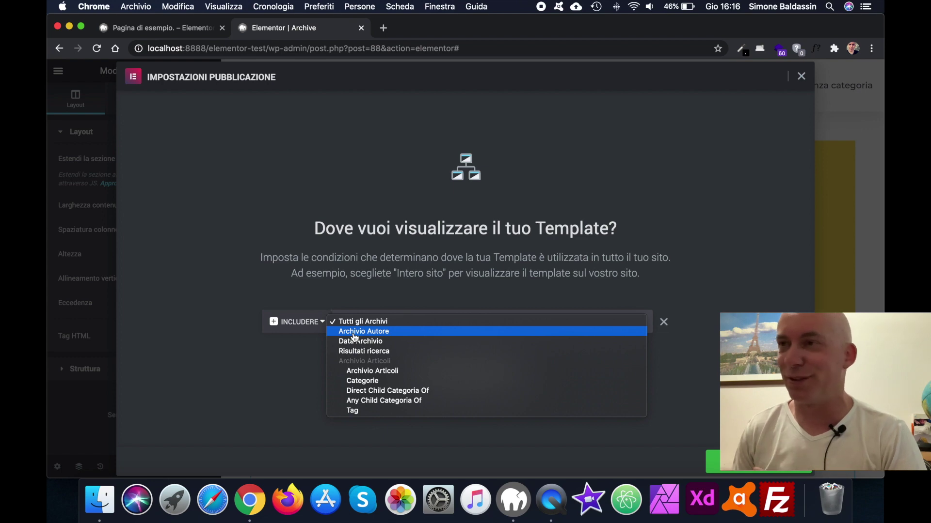
left_click(388, 325)
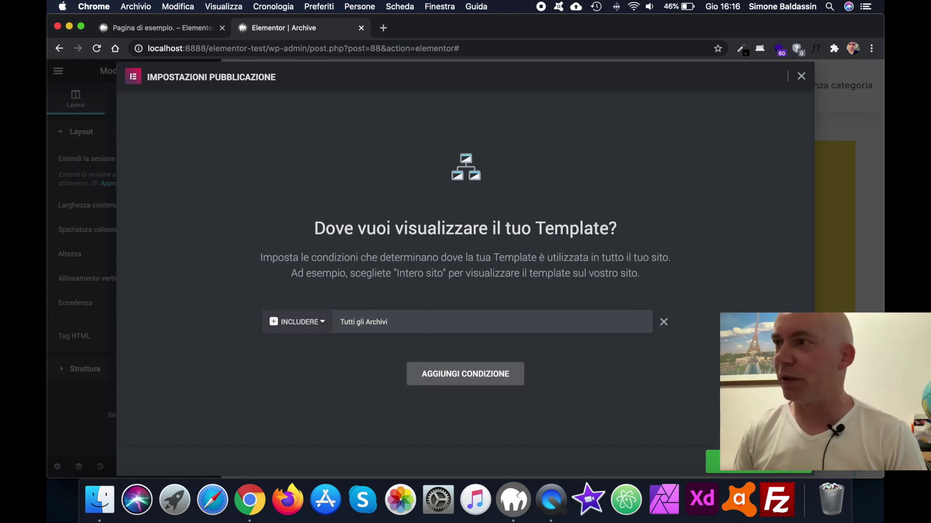
left_click(756, 463)
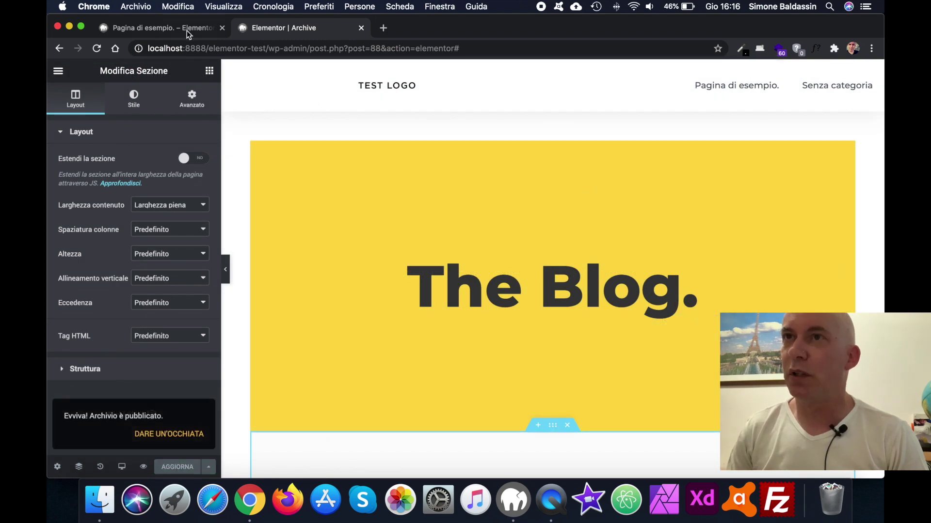
Check the archive layout on the live site's homepage and on the Senza categoria page.
left_click(186, 28)
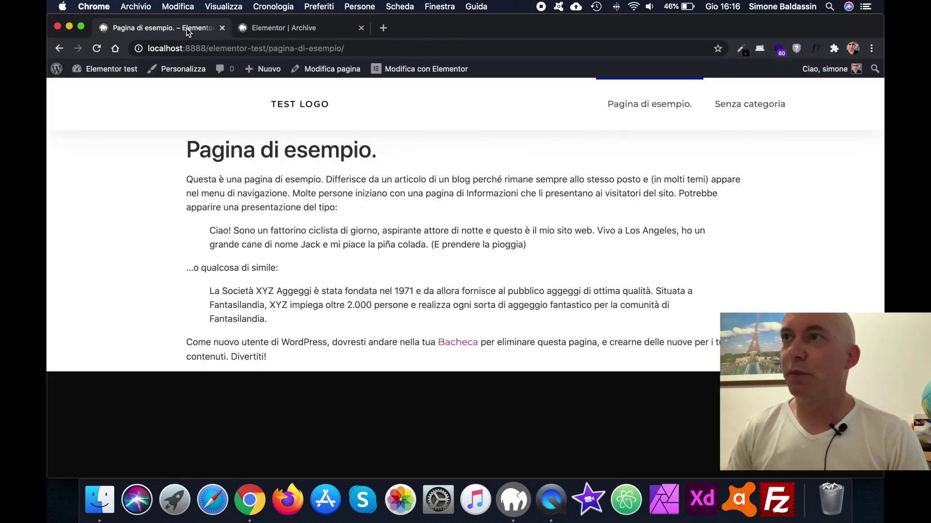
left_click(296, 105)
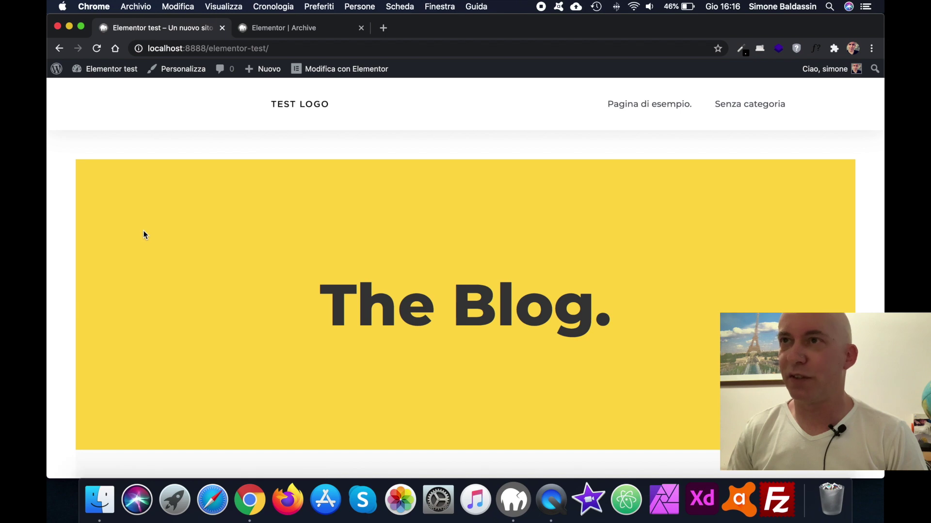
scroll(143, 231, "down", 8)
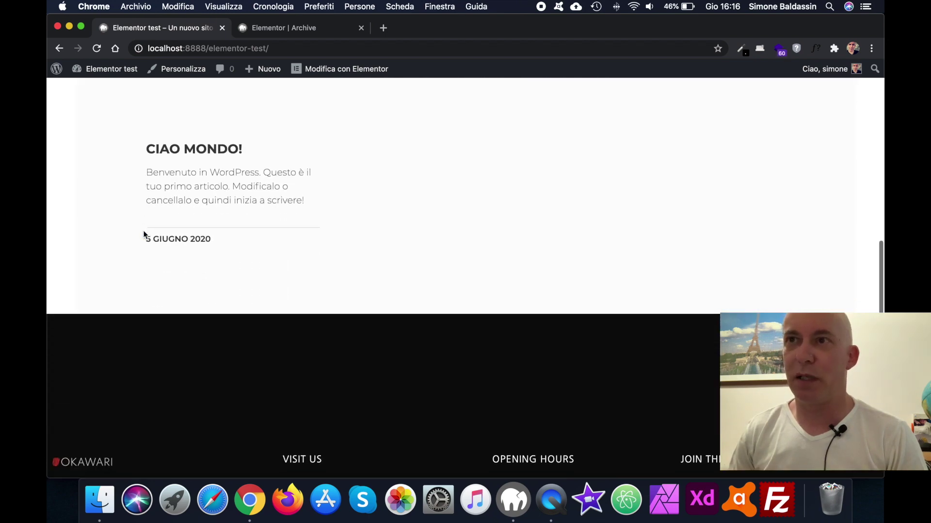
scroll(143, 230, "up", 8)
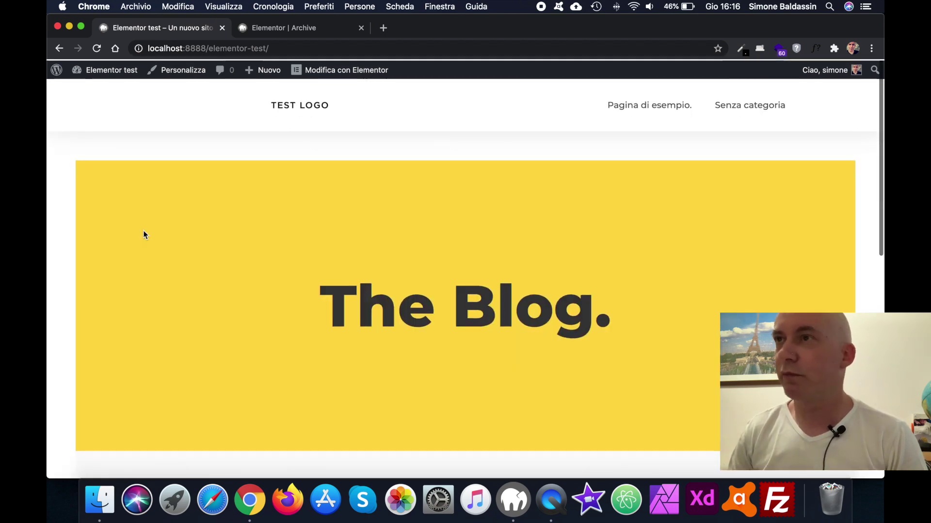
left_click(726, 108)
scroll(627, 169, "down", 5)
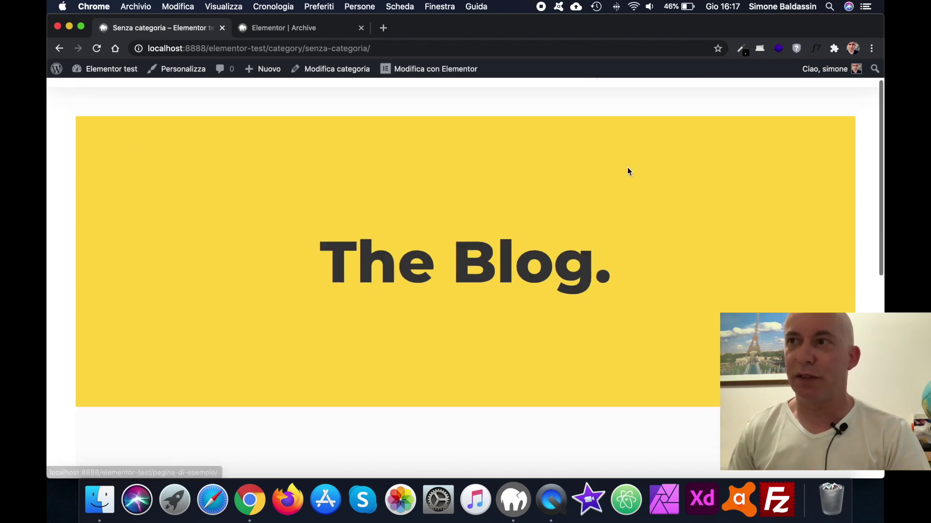
scroll(627, 167, "up", 5)
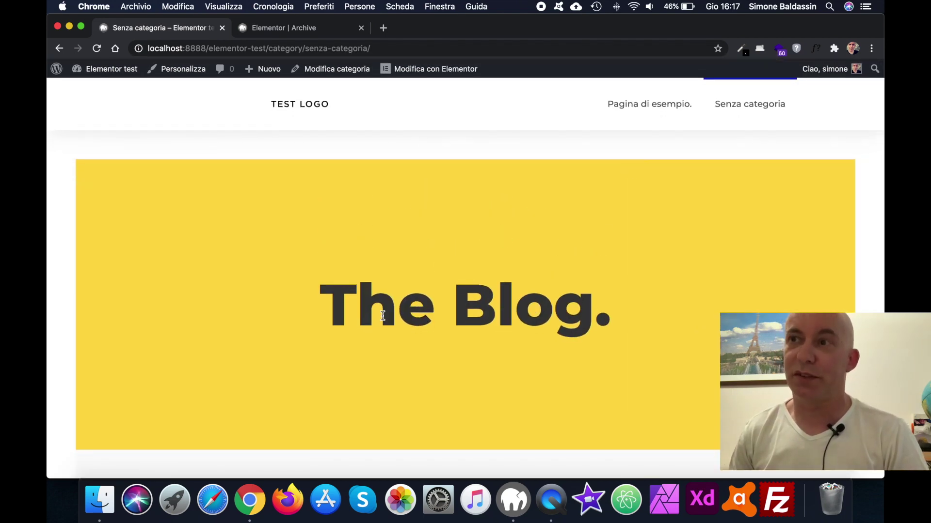